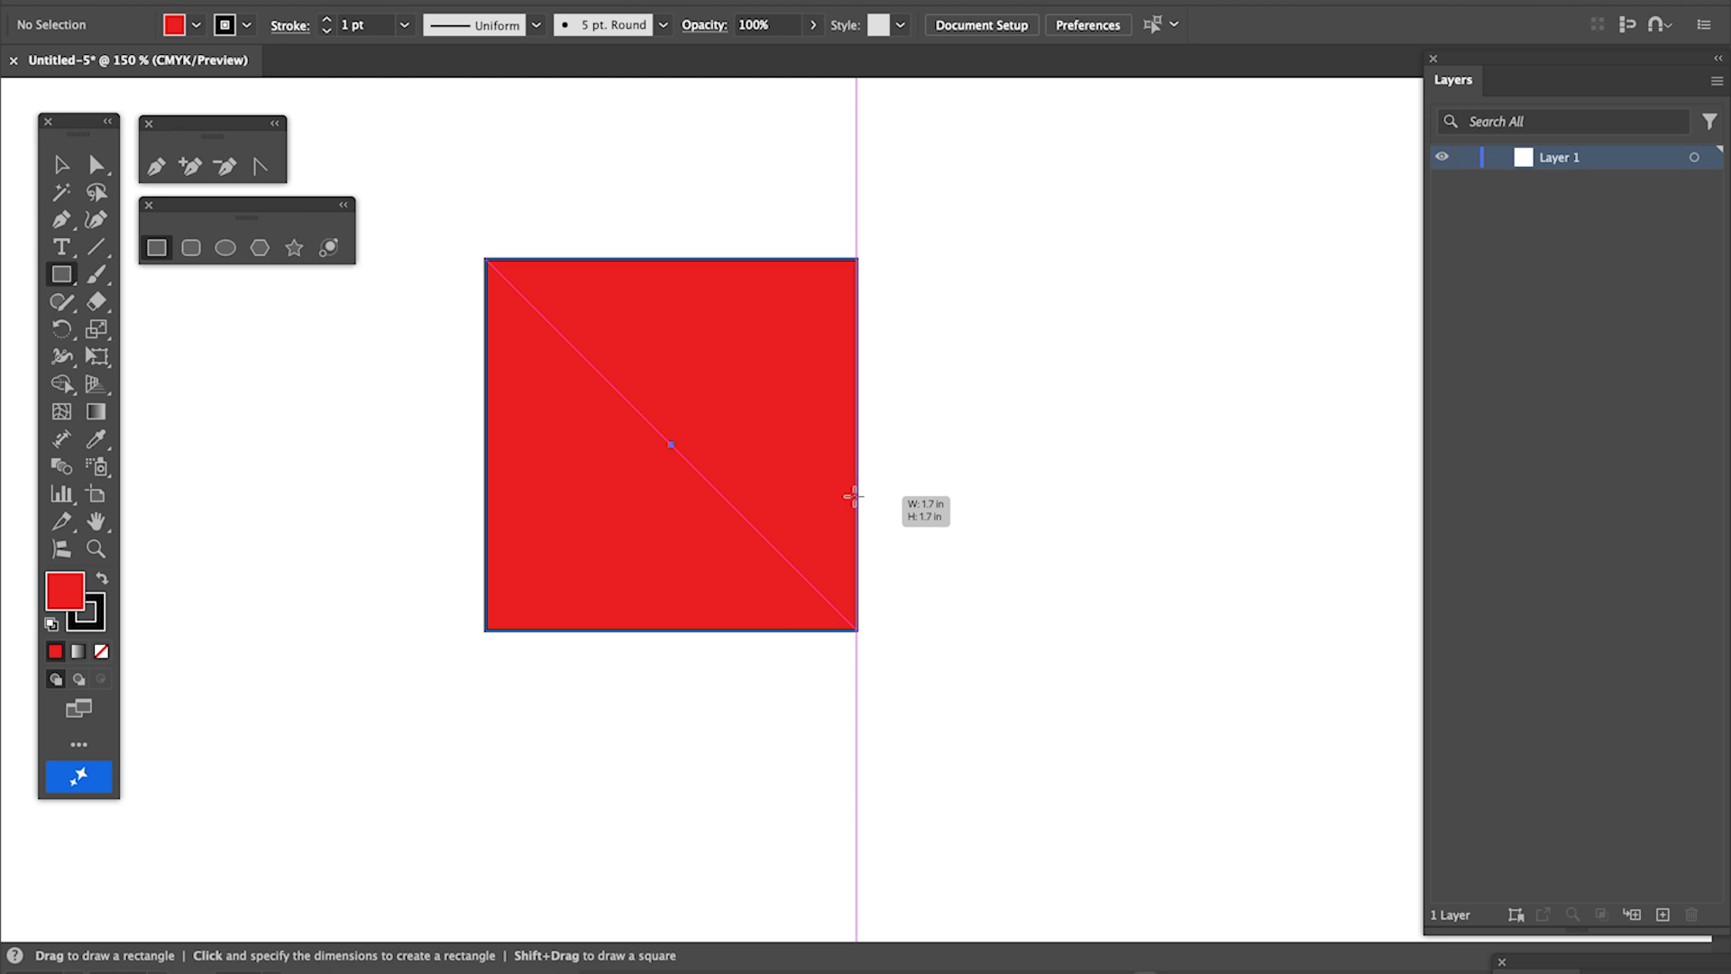
# - Draw three red shapes: a square about 1.7 in wide, a triangle to its upper right and a ten-pointed star to its lower left
pyautogui.moveTo(853, 496); pyautogui.dragTo(855, 496)
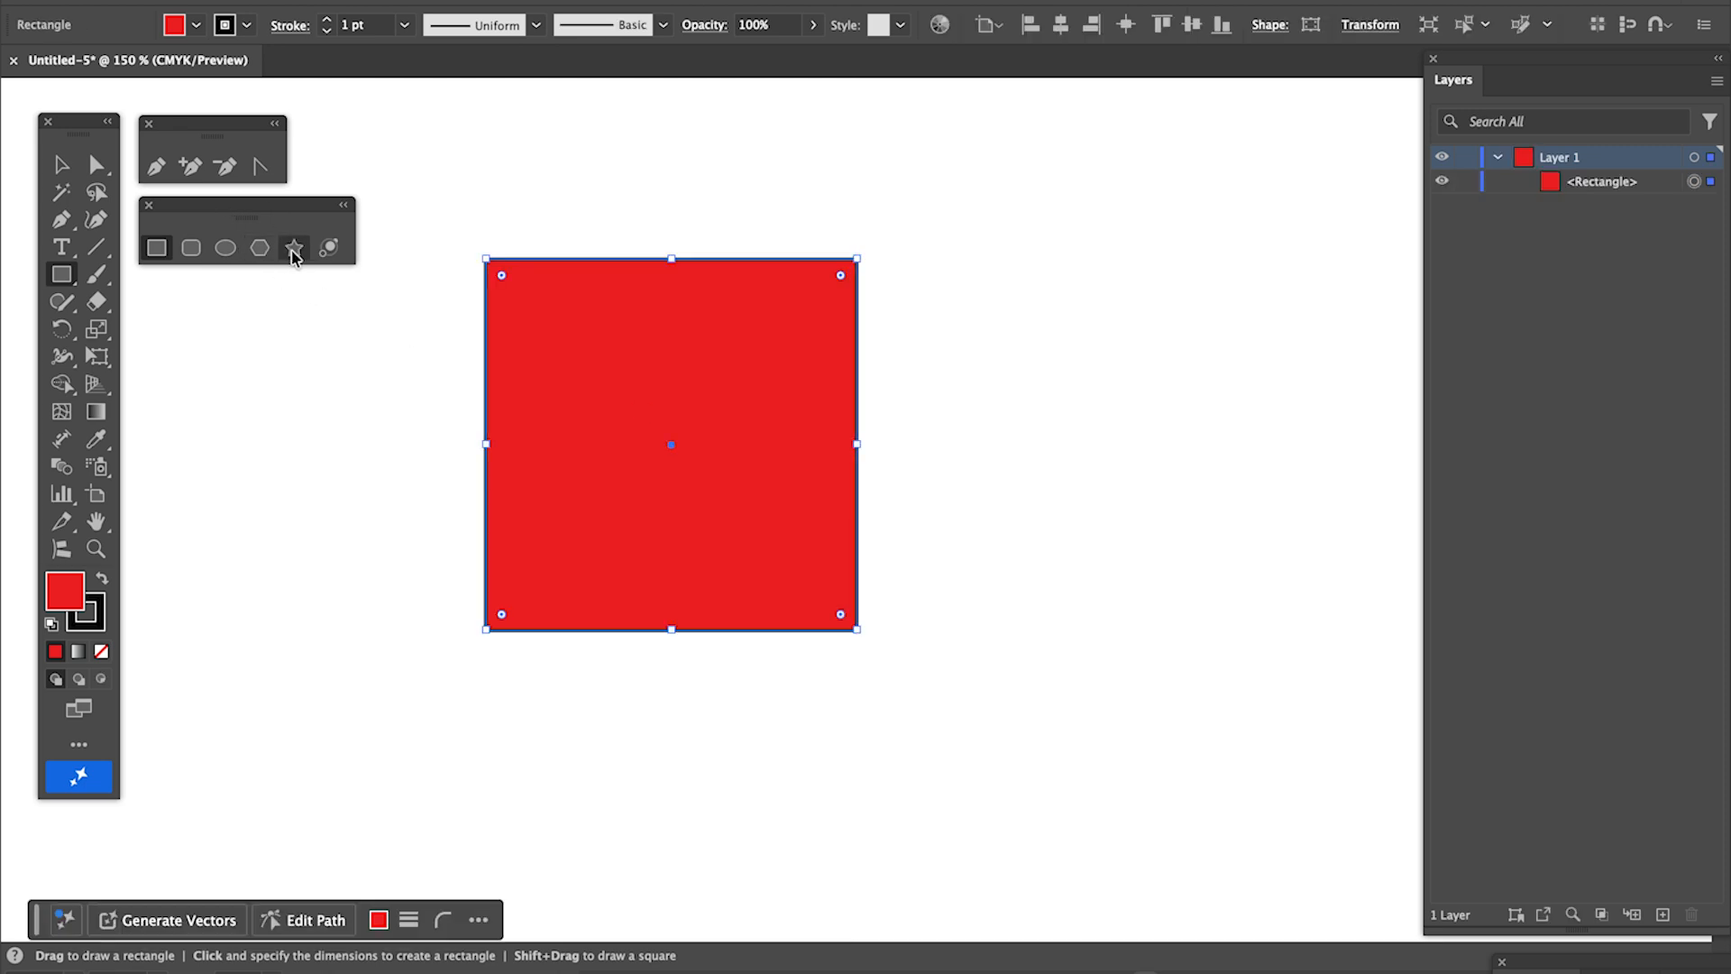
pyautogui.click(260, 249)
pyautogui.moveTo(1055, 315); pyautogui.dragTo(1216, 406)
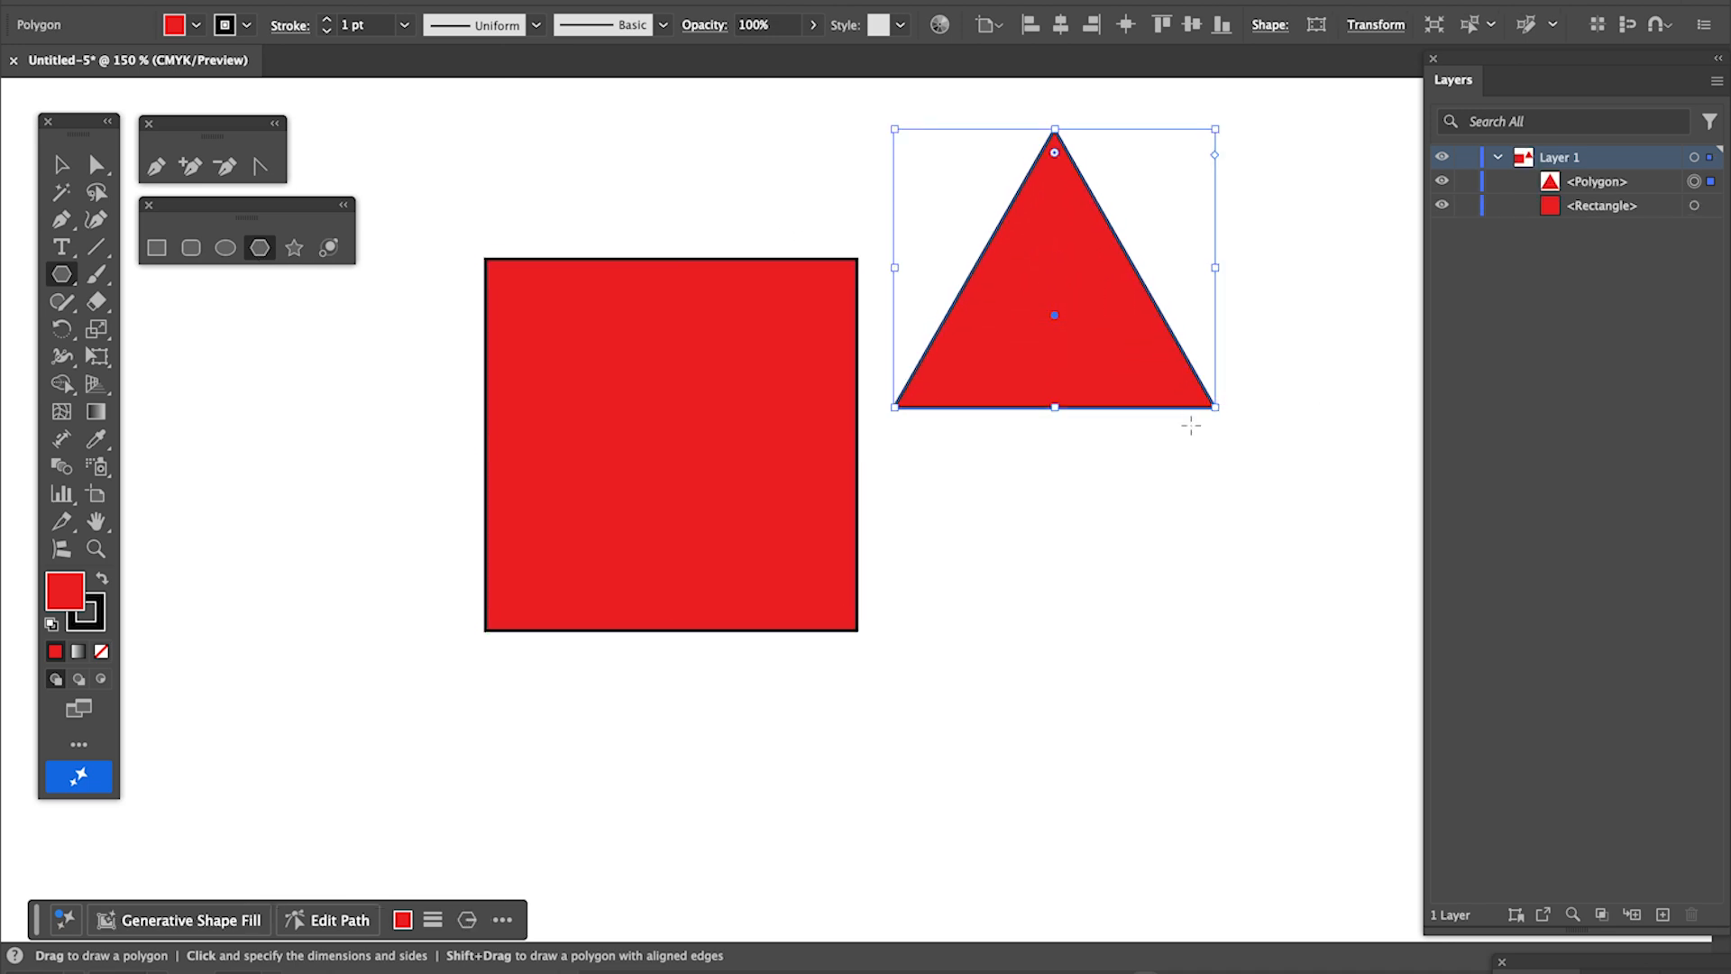
pyautogui.click(293, 248)
pyautogui.moveTo(223, 640); pyautogui.dragTo(415, 757)
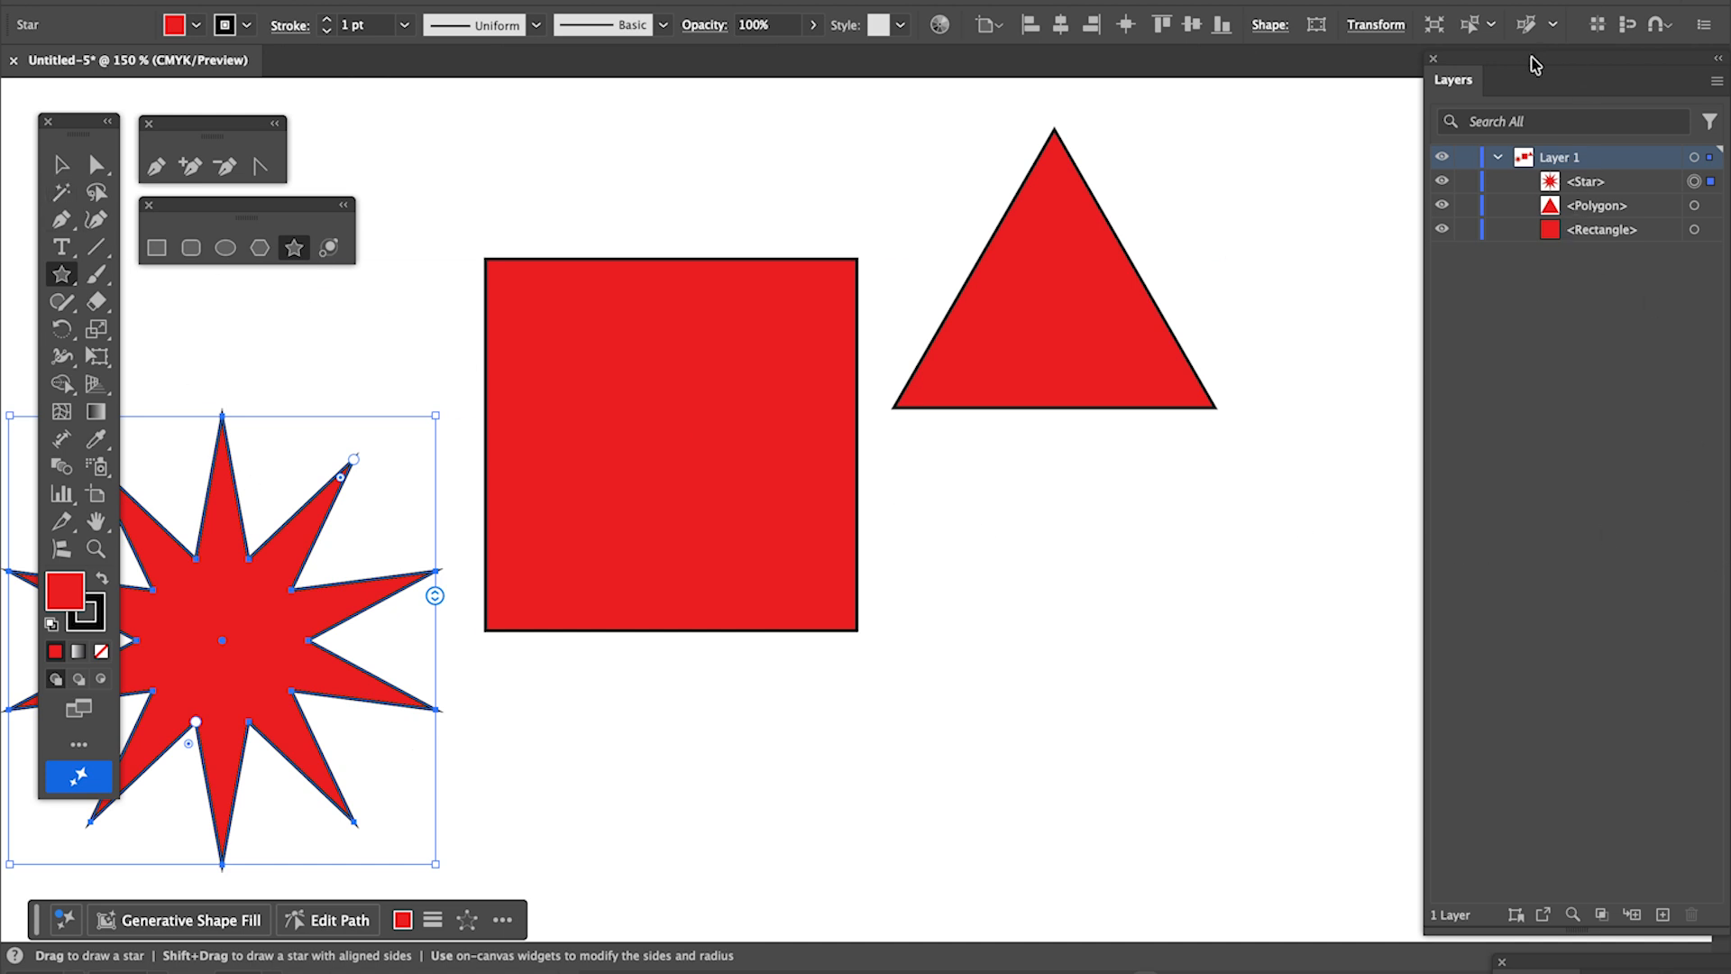
# - Move the Layers panel inward and target the polygon, rectangle and star one at a time from the layer list
pyautogui.moveTo(1570, 68); pyautogui.dragTo(1465, 75)
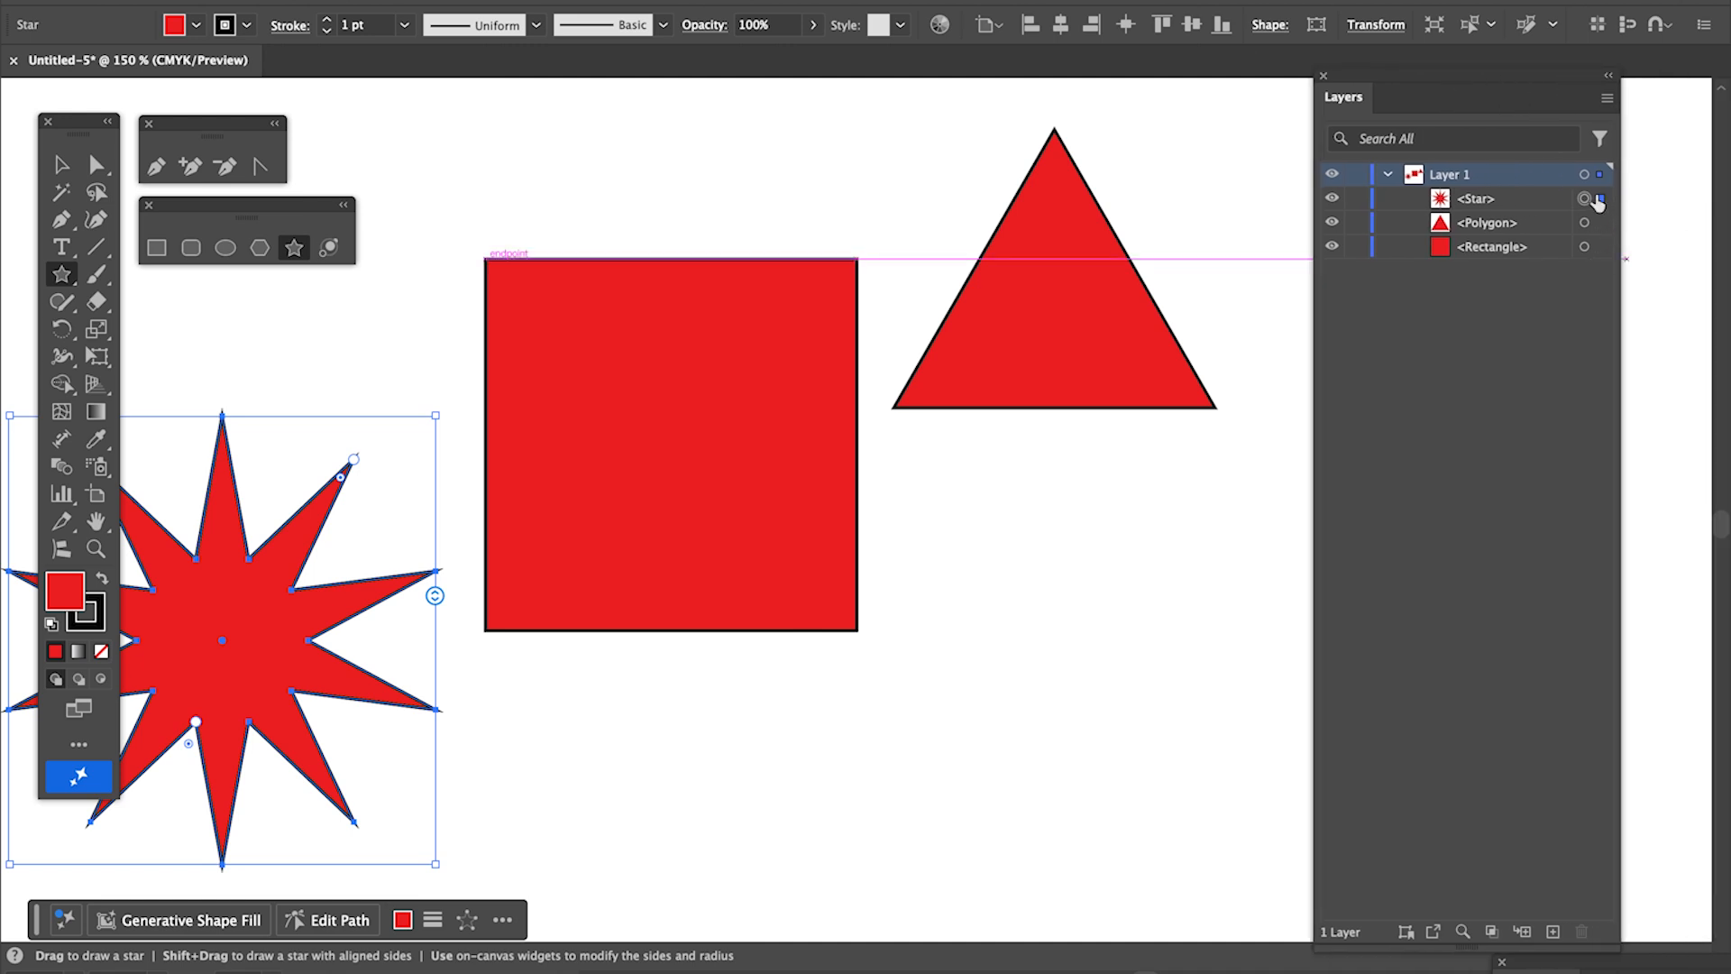
pyautogui.click(1583, 223)
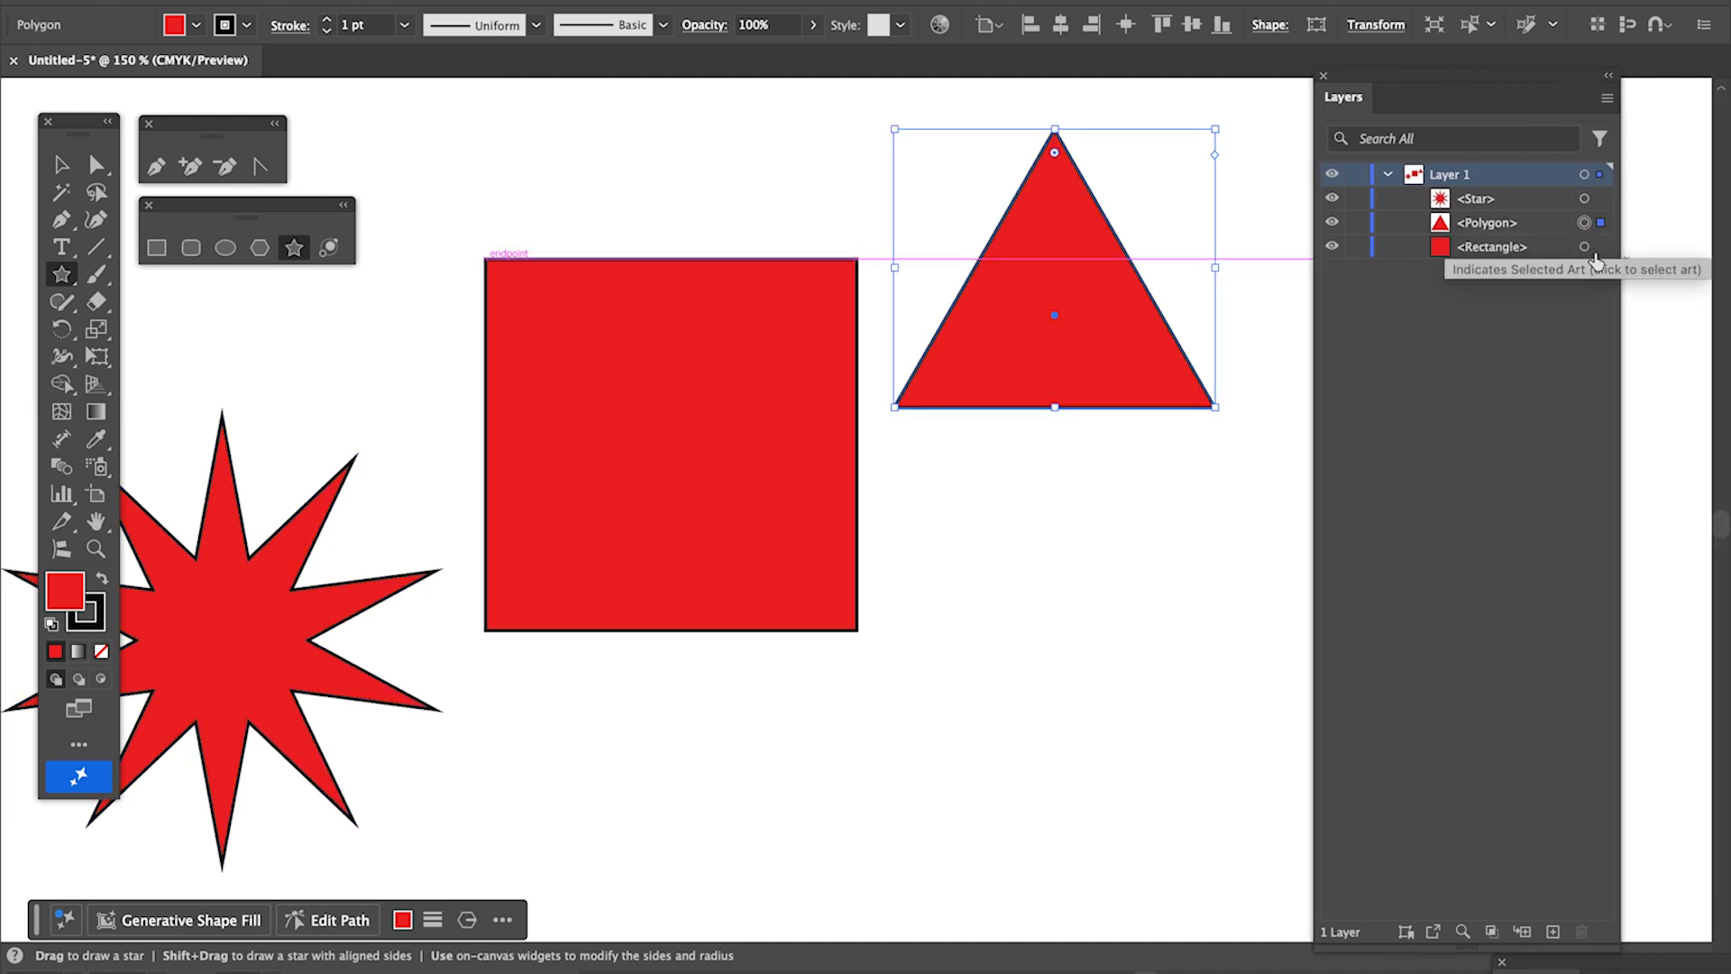
pyautogui.click(1585, 248)
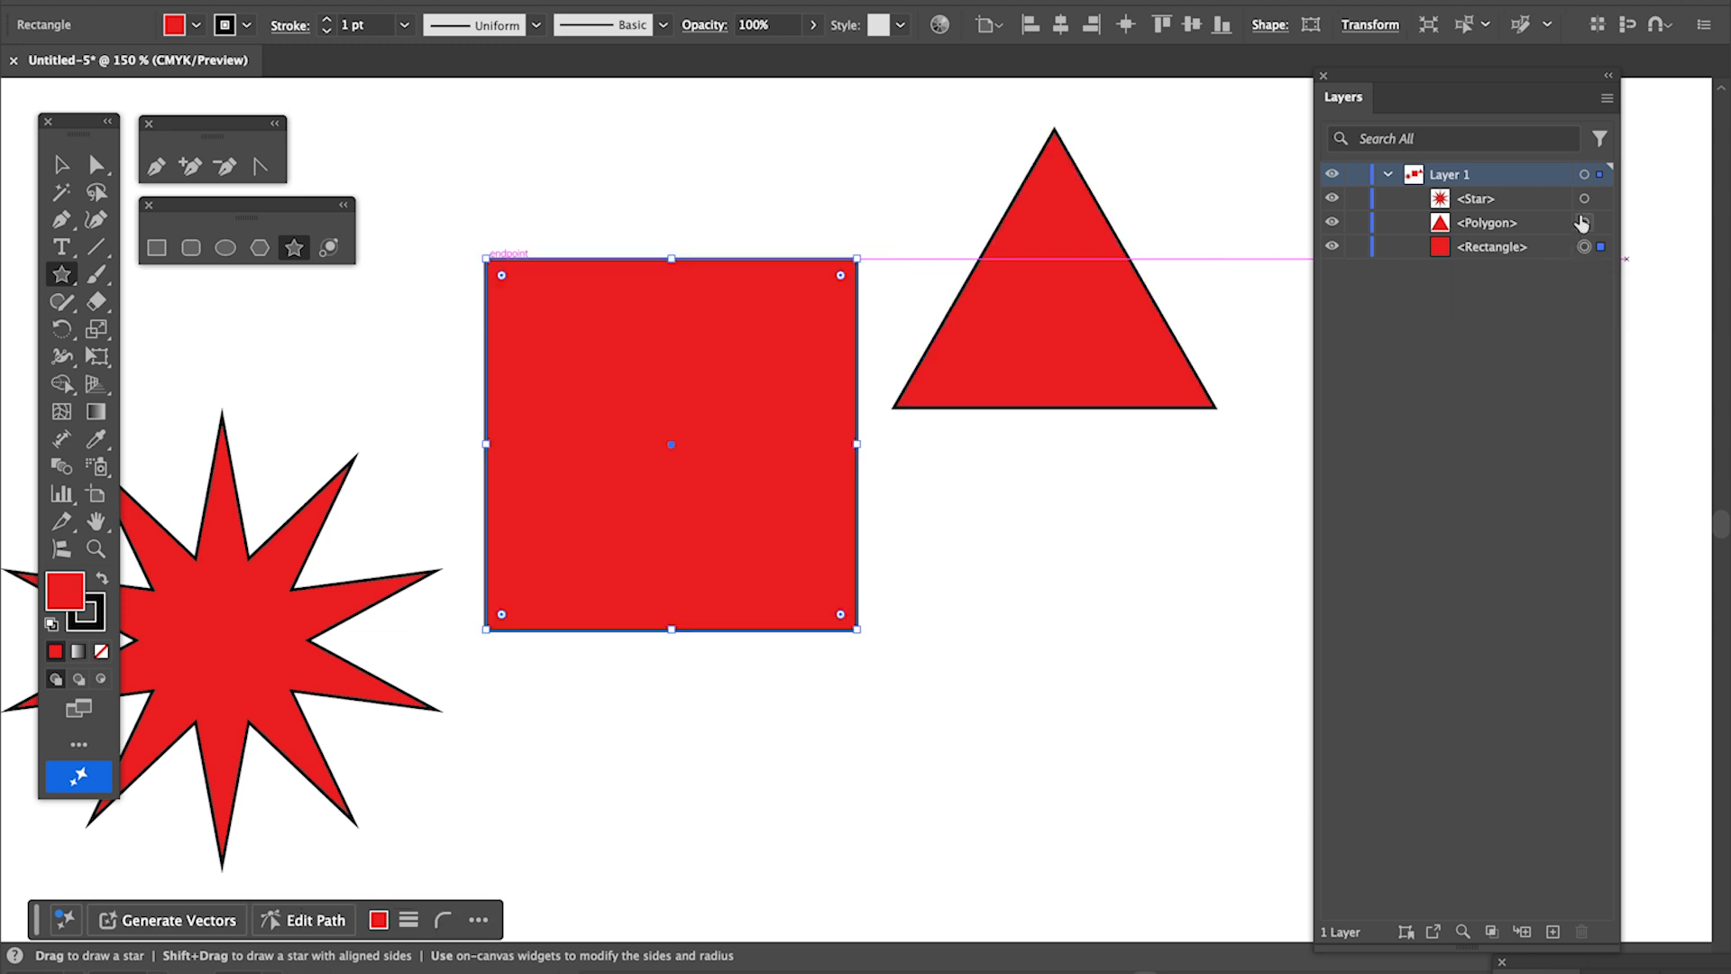
pyautogui.click(1585, 223)
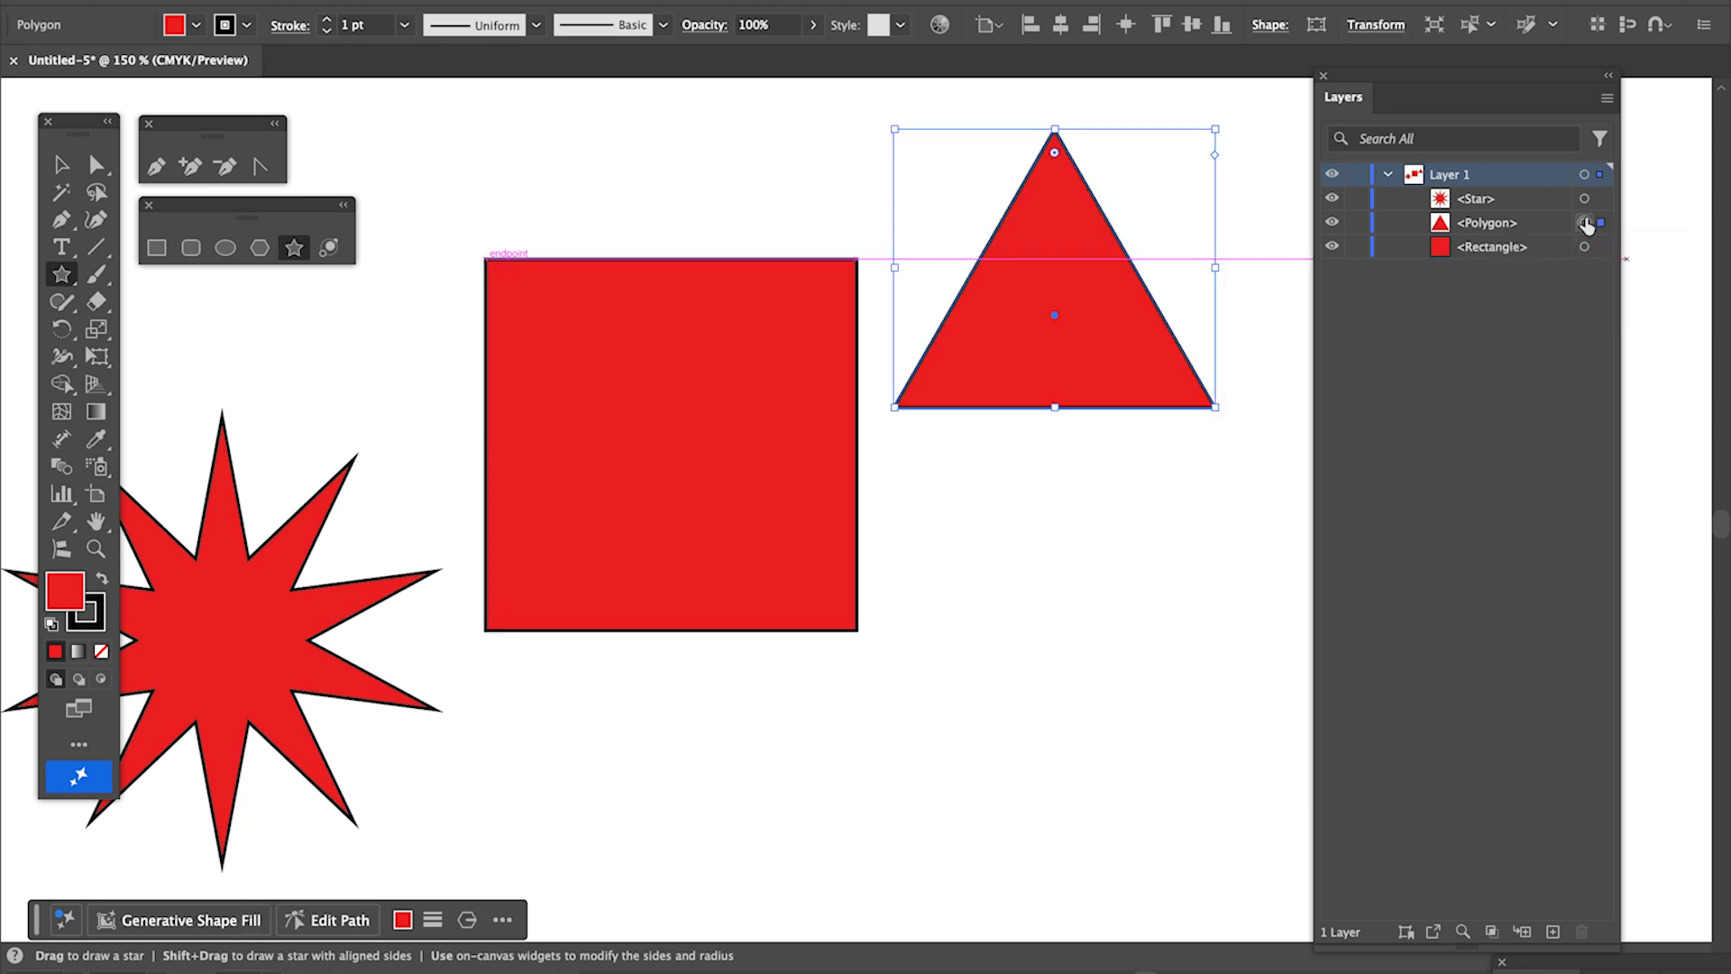
pyautogui.click(1584, 199)
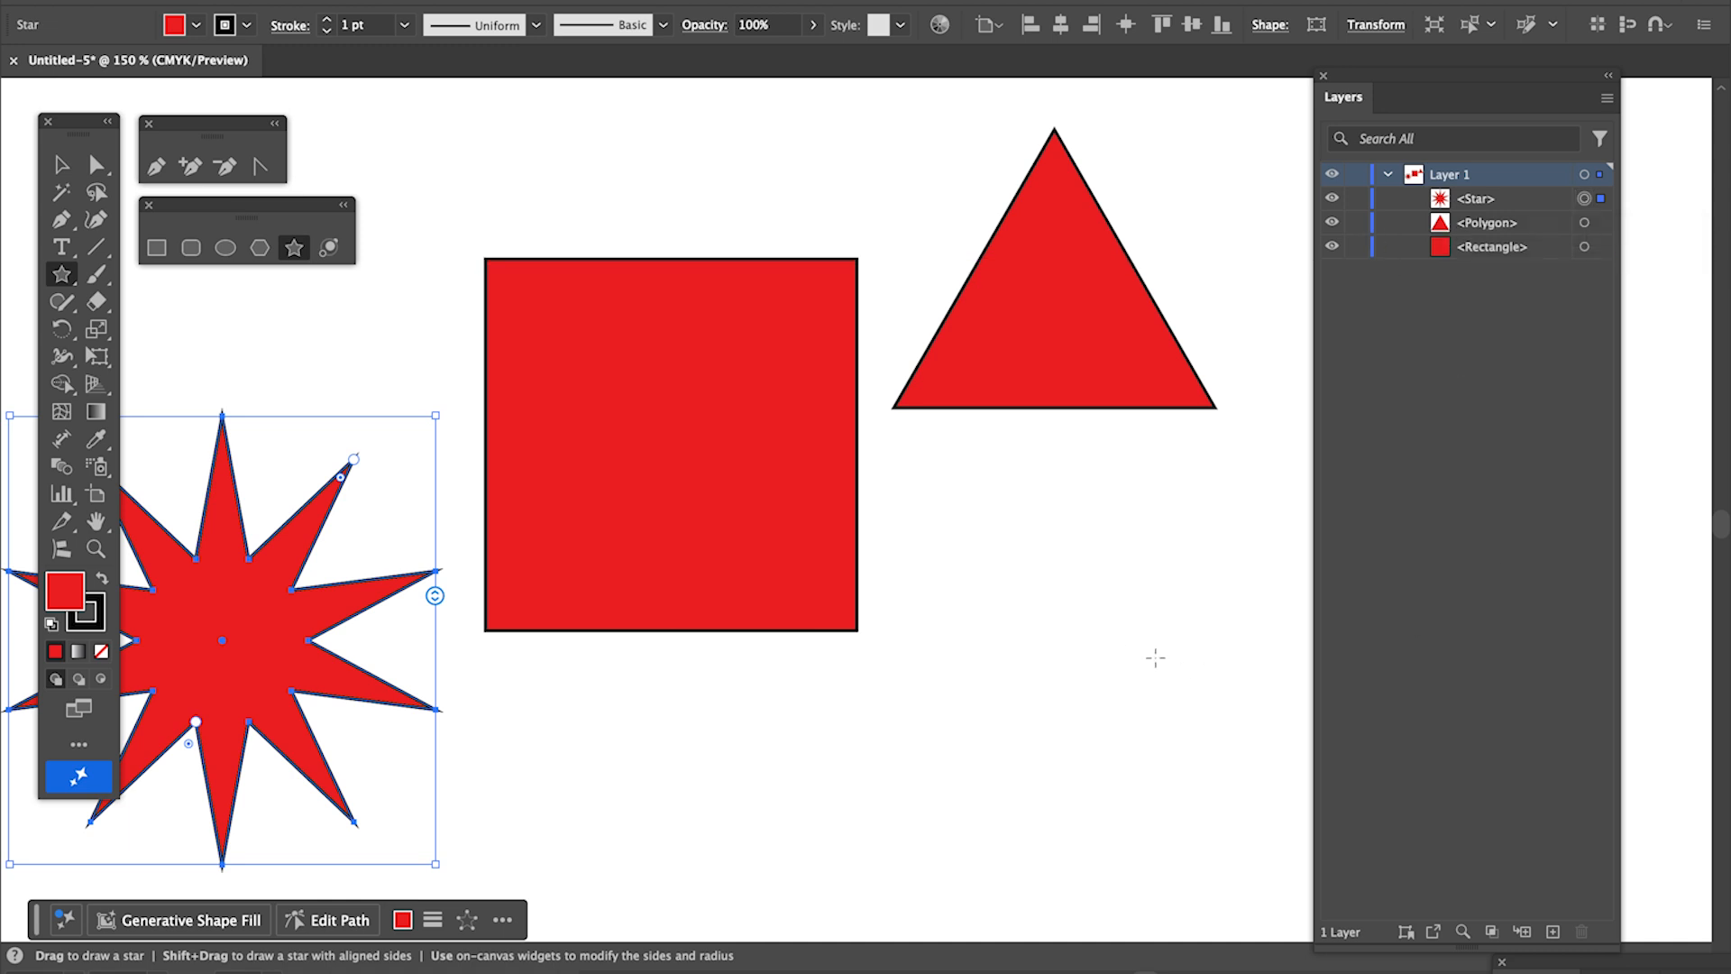
# - Reposition the whole shapes with the Selection tool: lower the triangle, raise the square and shift the star away from the canvas edge
pyautogui.click(60, 166)
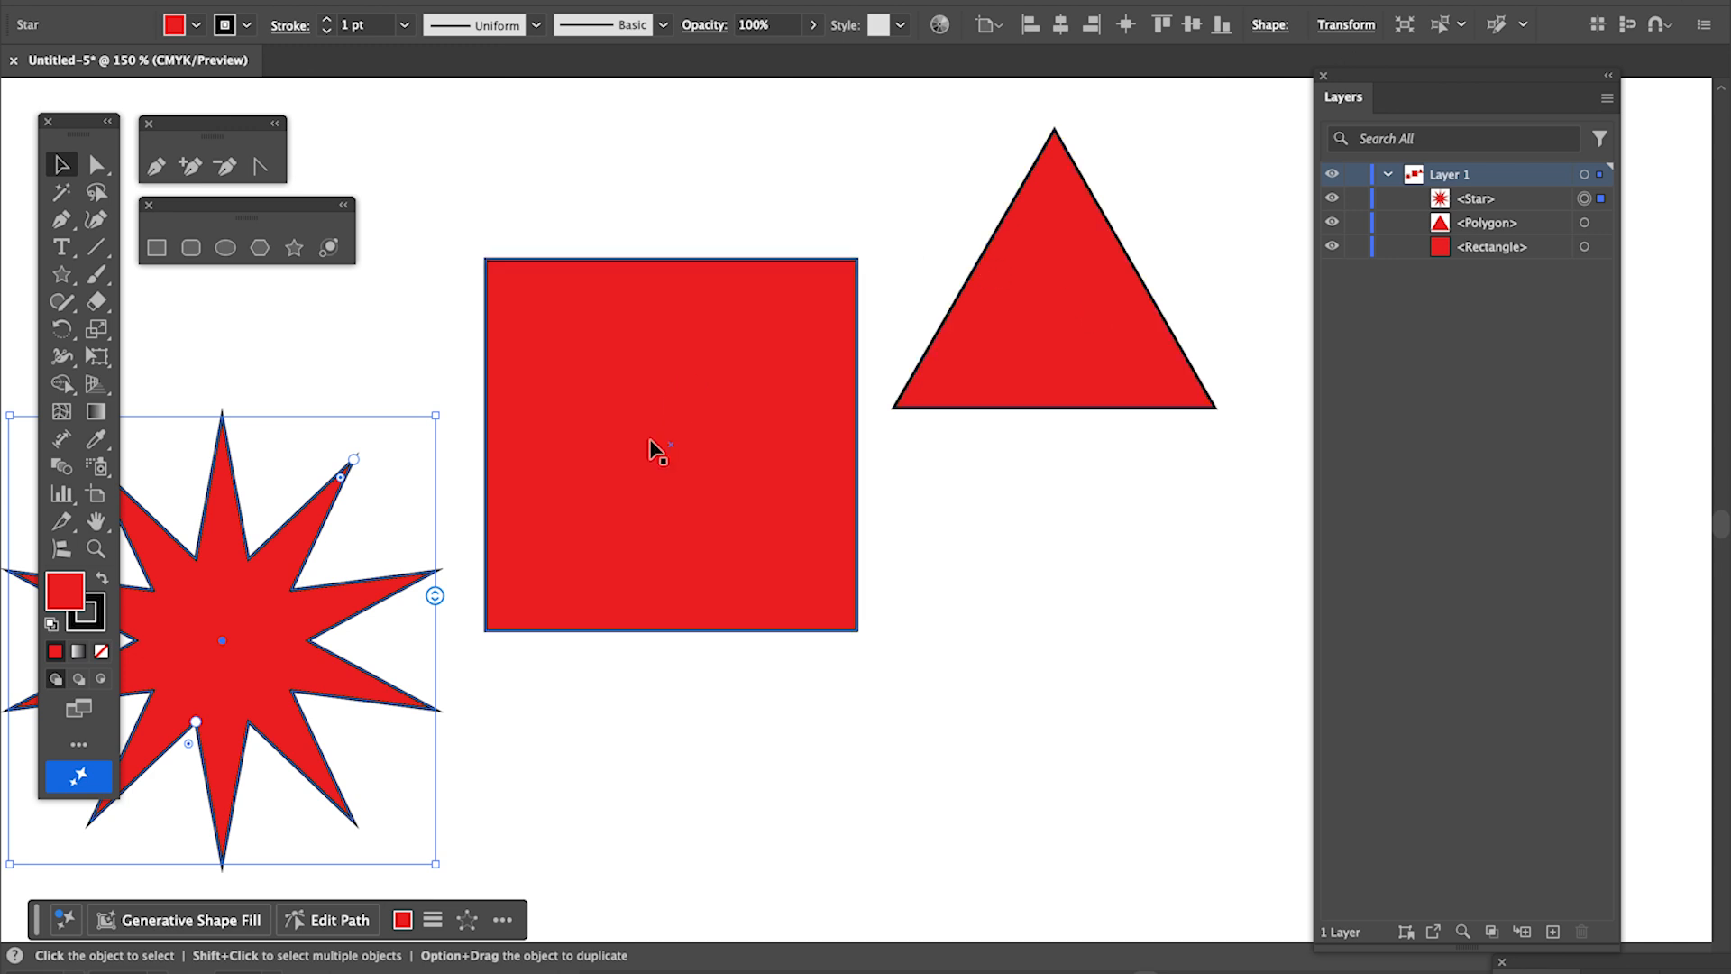
pyautogui.click(1037, 365)
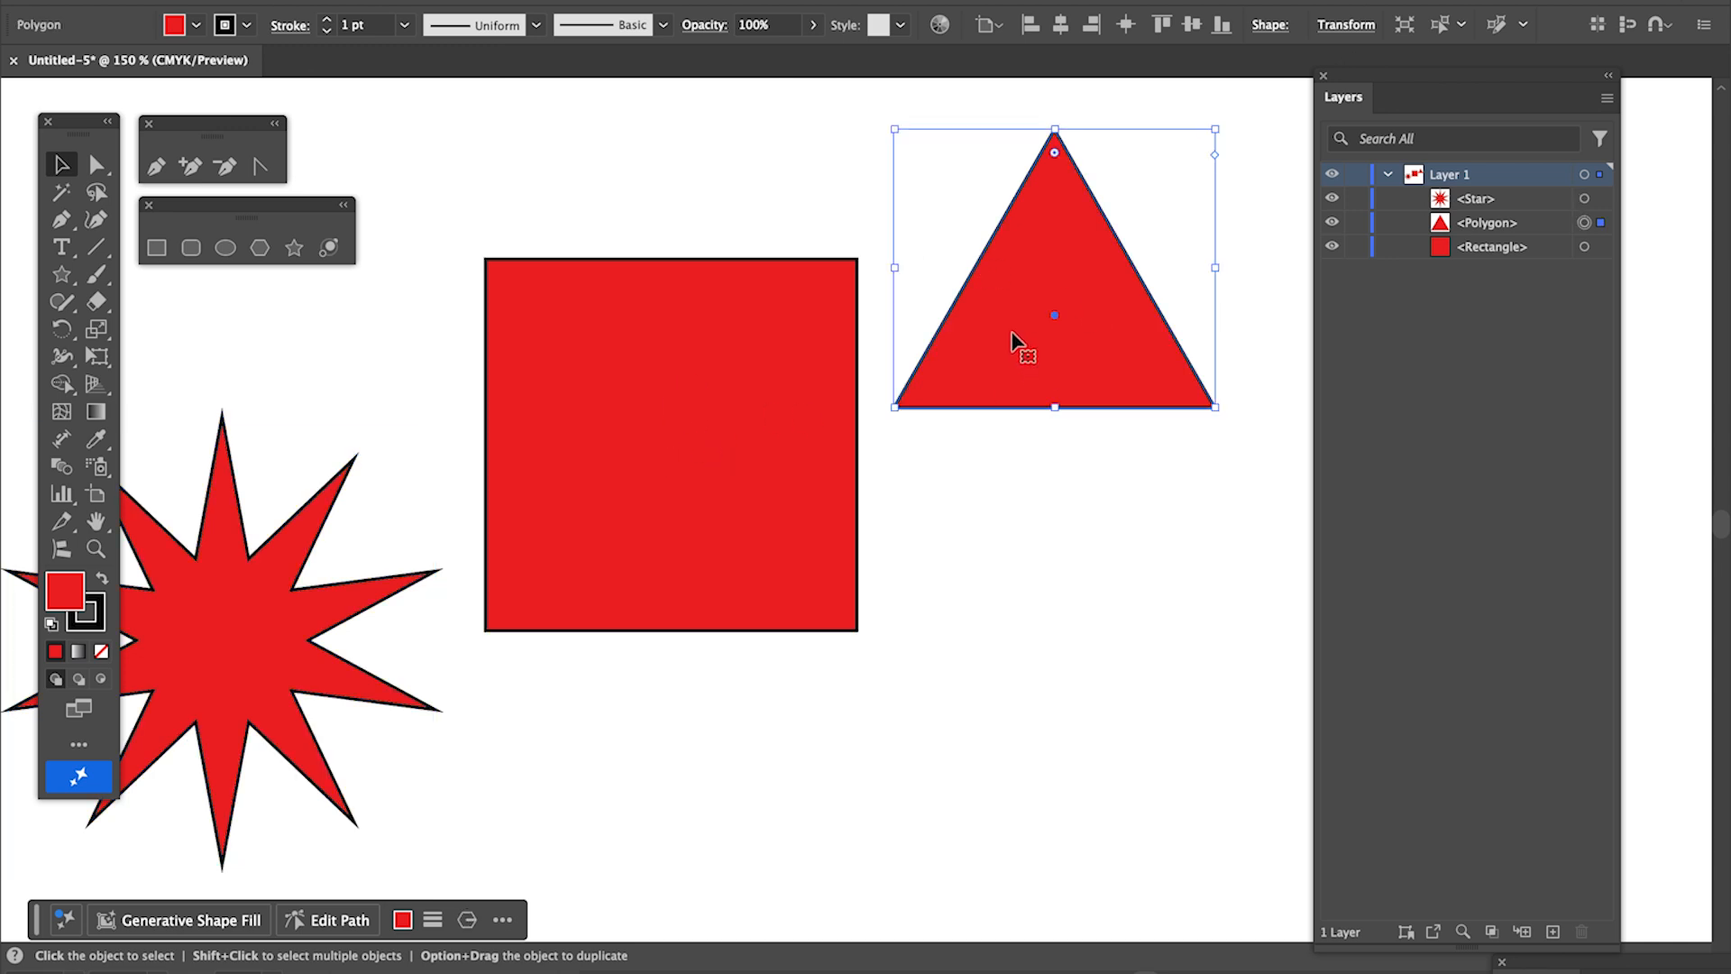
pyautogui.moveTo(1014, 343); pyautogui.dragTo(1039, 472)
pyautogui.moveTo(742, 416); pyautogui.dragTo(779, 332)
pyautogui.moveTo(262, 600); pyautogui.dragTo(394, 665)
pyautogui.moveTo(678, 352); pyautogui.dragTo(678, 337)
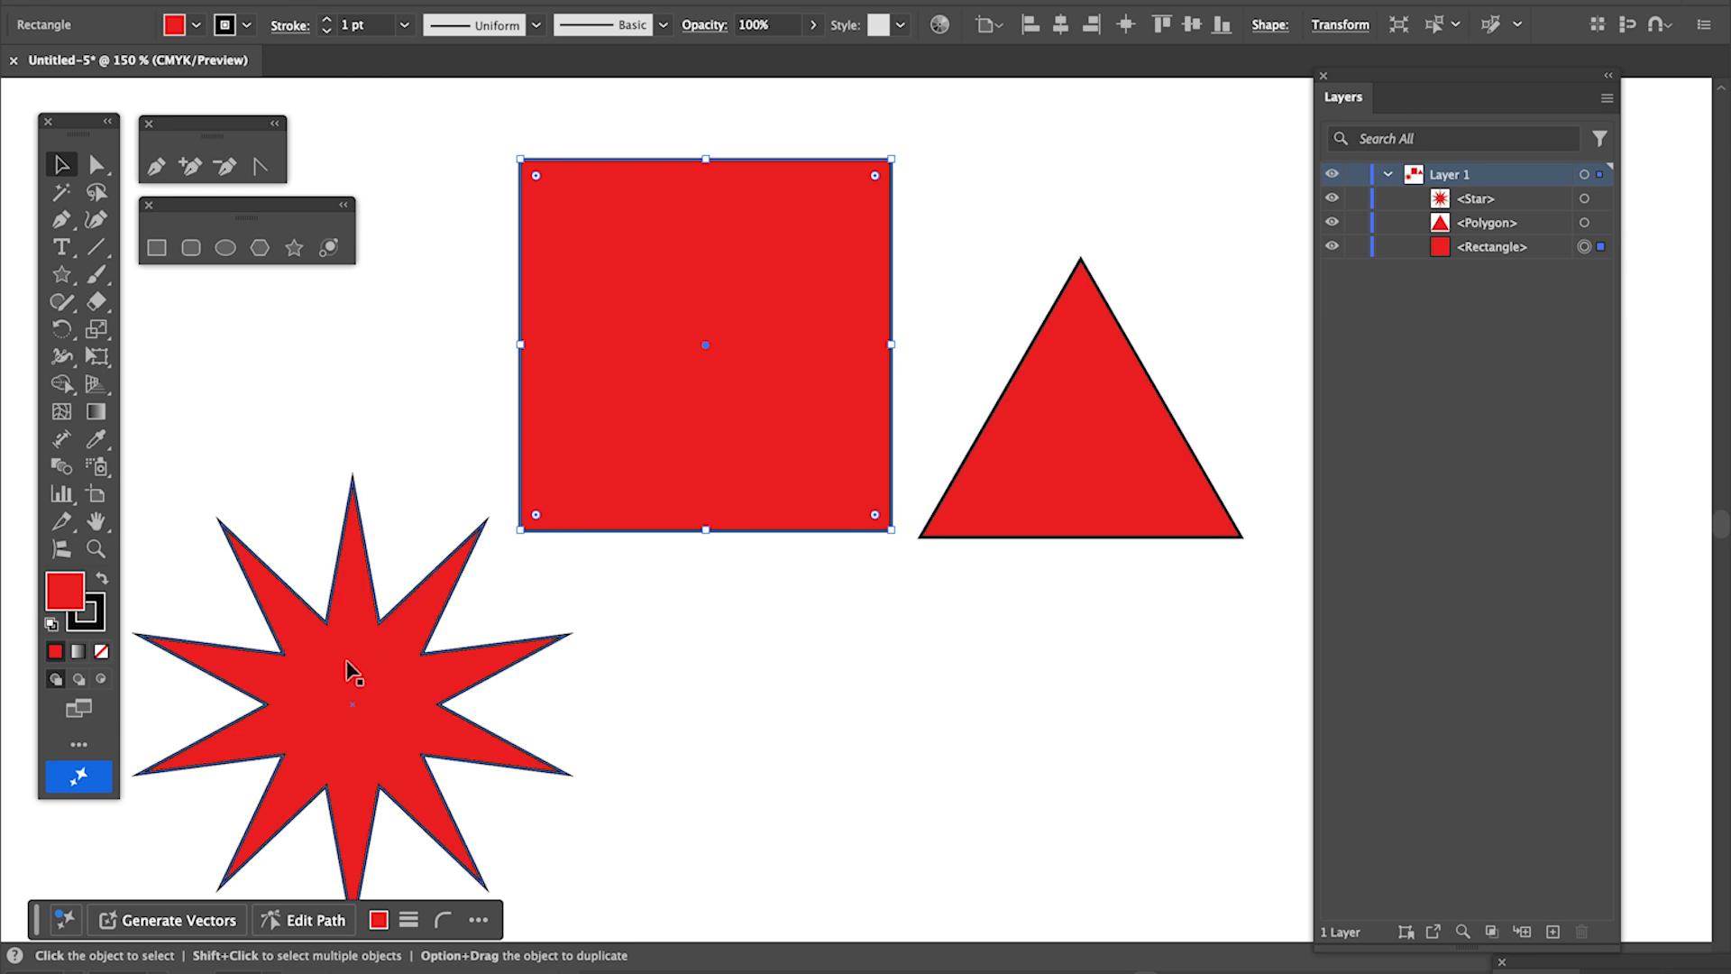
pyautogui.moveTo(357, 667); pyautogui.dragTo(331, 589)
pyautogui.moveTo(541, 382); pyautogui.dragTo(608, 320)
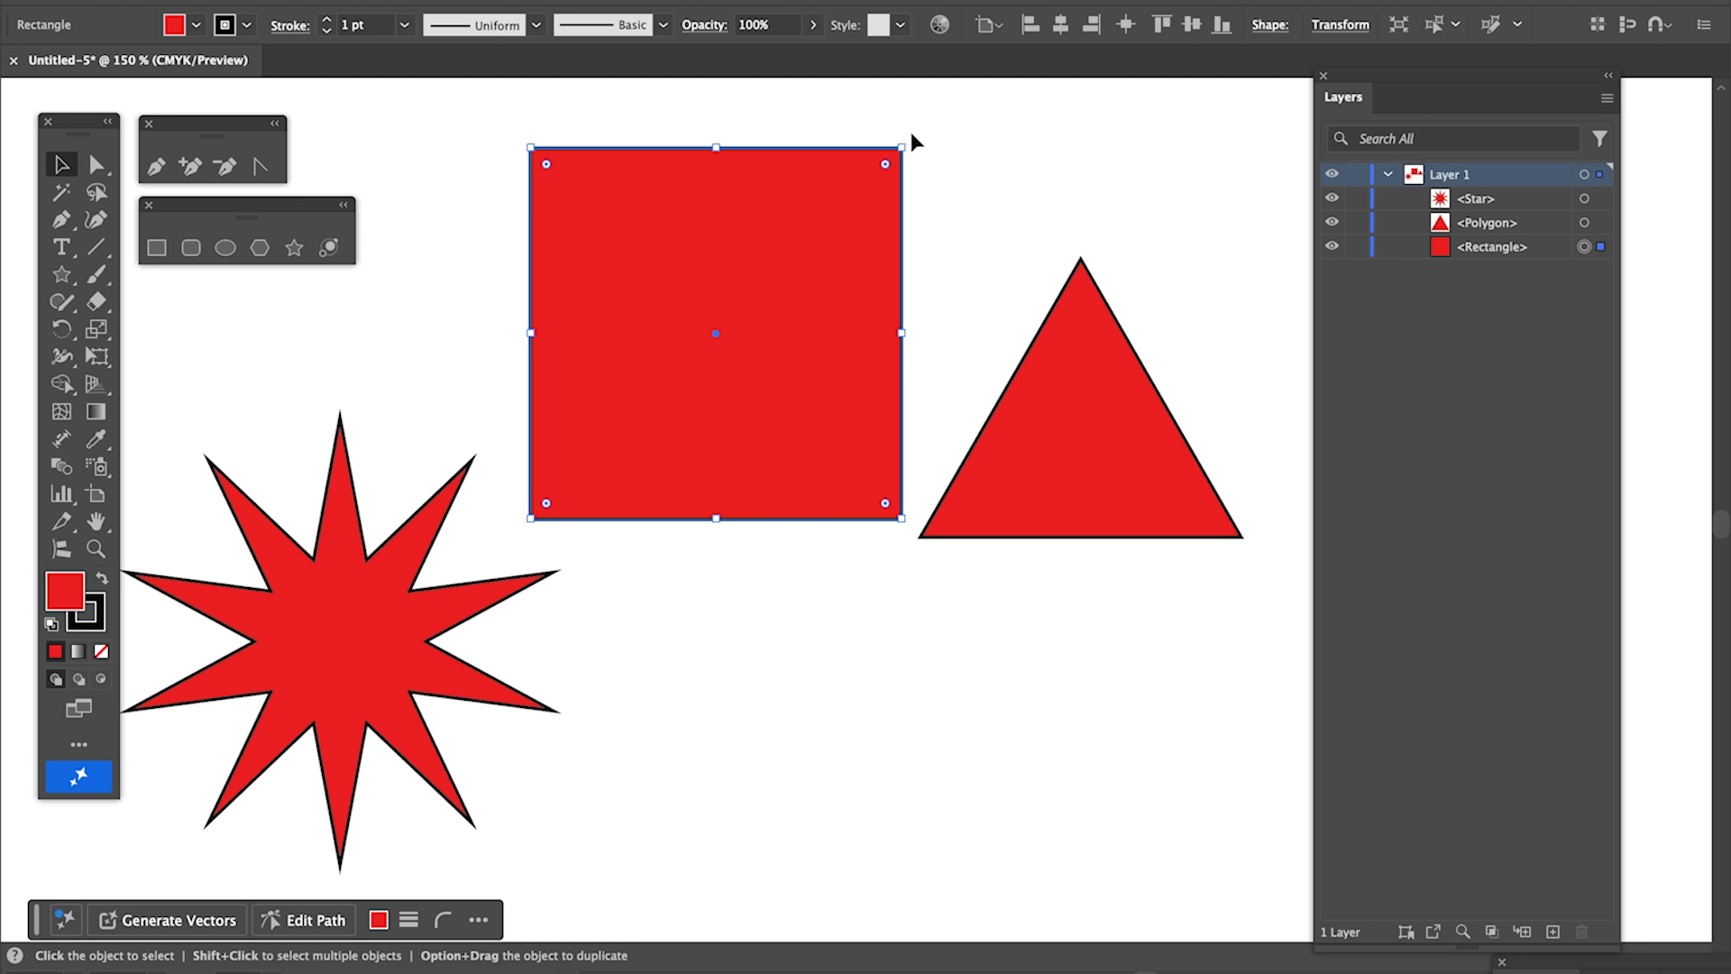
# - Rotate the square clockwise and tilt the triangle slightly counterclockwise
pyautogui.moveTo(903, 139); pyautogui.dragTo(1001, 241)
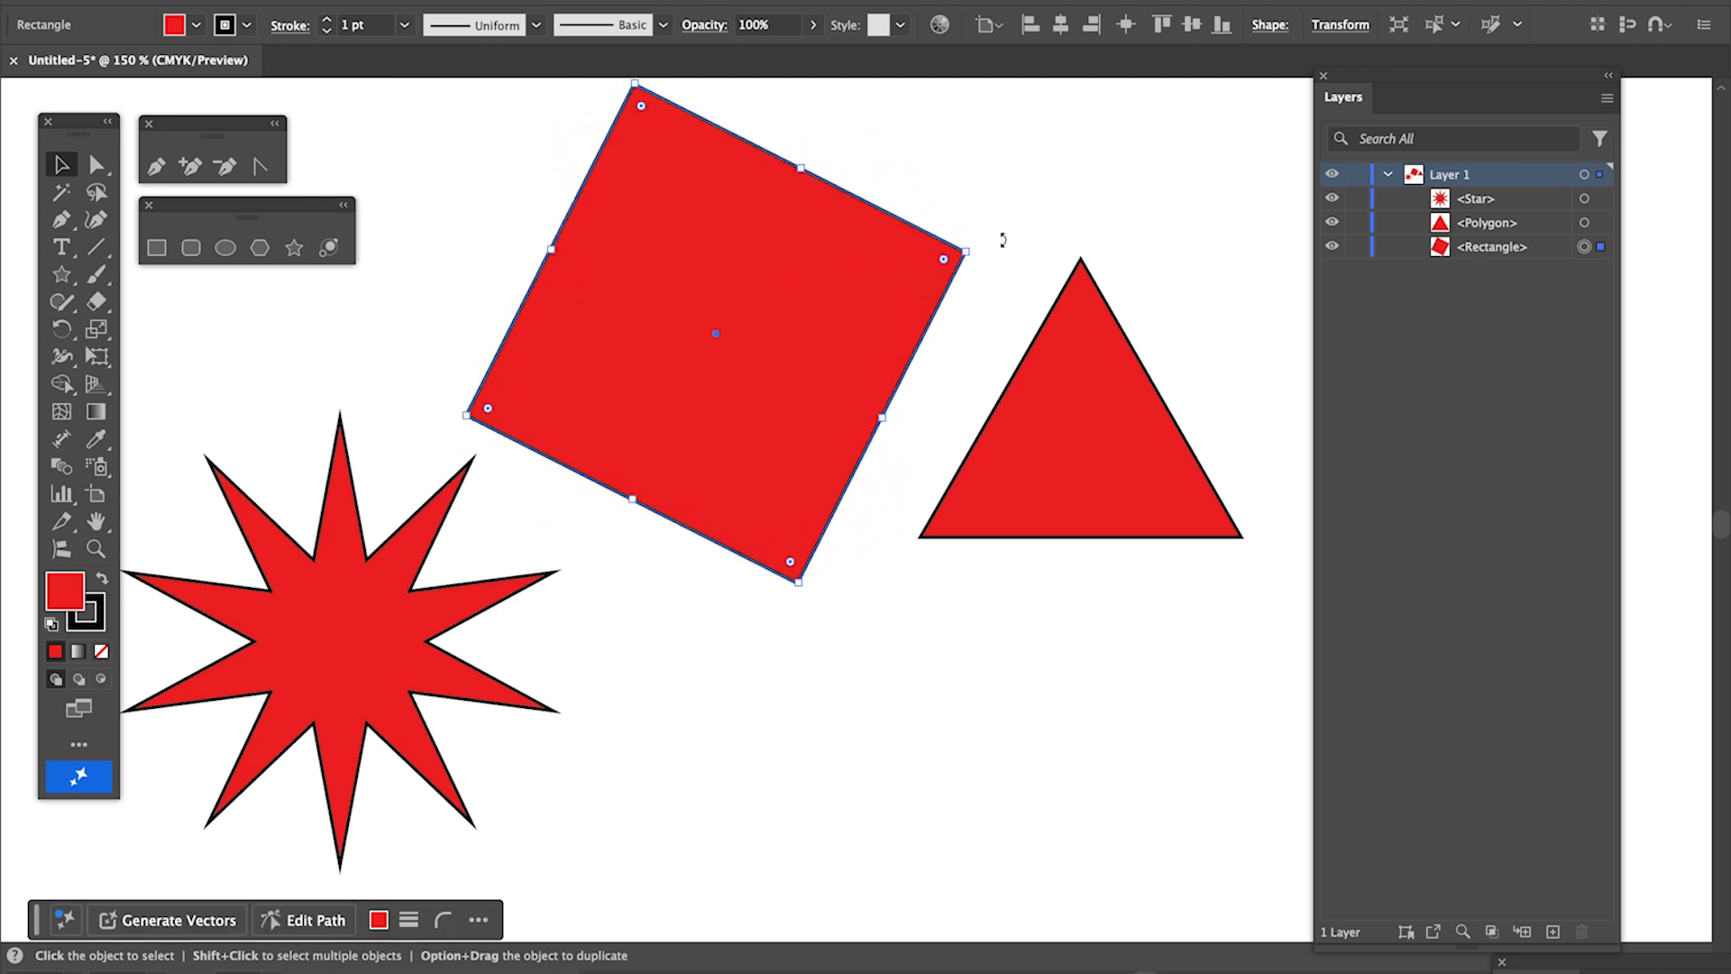
pyautogui.click(1116, 359)
pyautogui.moveTo(1244, 255)
pyautogui.mouseDown()
pyautogui.moveTo(1281, 275)
pyautogui.moveTo(1324, 352)
pyautogui.moveTo(1230, 249)
pyautogui.moveTo(1237, 261)
pyautogui.mouseUp()
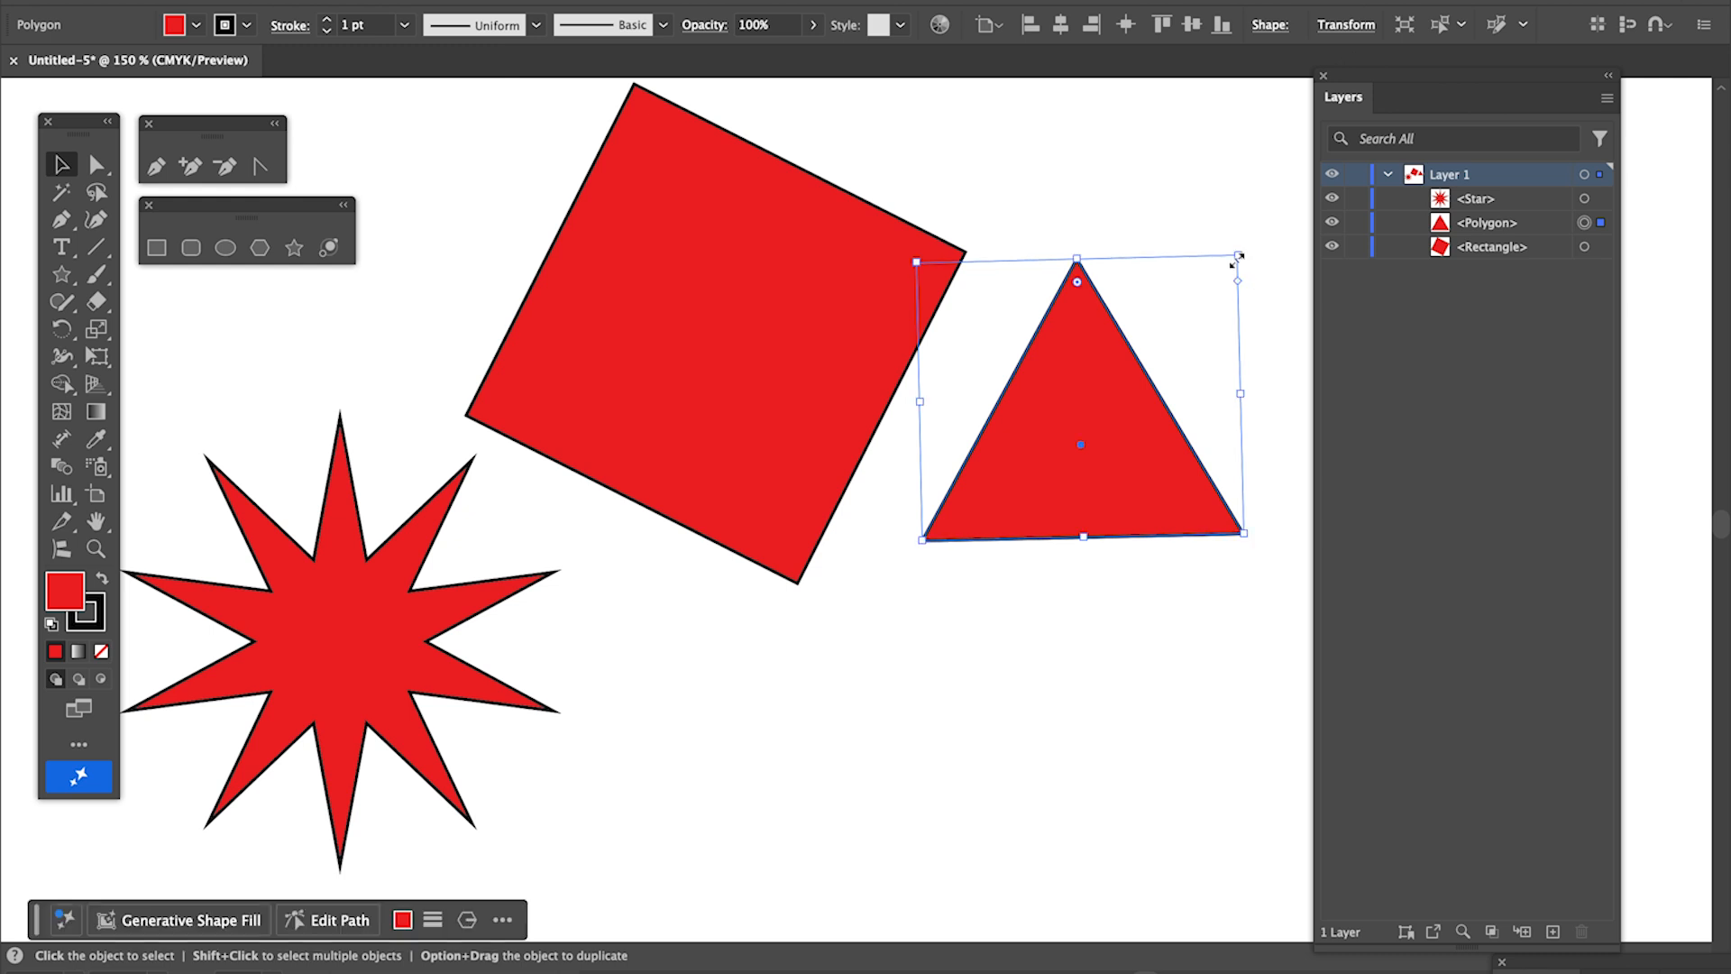
# - Stretch the triangle slightly taller from its upper bounding-box corner and scale it down proportionally
pyautogui.moveTo(1239, 256)
pyautogui.mouseDown()
pyautogui.moveTo(1089, 367)
pyautogui.moveTo(1298, 147)
pyautogui.moveTo(1001, 538)
pyautogui.moveTo(978, 634)
pyautogui.moveTo(1105, 420)
pyautogui.moveTo(1167, 452)
pyautogui.moveTo(999, 758)
pyautogui.moveTo(1197, 356)
pyautogui.moveTo(1226, 228)
pyautogui.moveTo(1283, 177)
pyautogui.moveTo(1085, 379)
pyautogui.moveTo(1036, 580)
pyautogui.moveTo(1167, 545)
pyautogui.moveTo(1251, 656)
pyautogui.moveTo(1137, 738)
pyautogui.moveTo(1040, 874)
pyautogui.moveTo(1175, 580)
pyautogui.moveTo(1094, 853)
pyautogui.moveTo(1128, 838)
pyautogui.moveTo(1263, 285)
pyautogui.moveTo(1253, 217)
pyautogui.mouseUp()
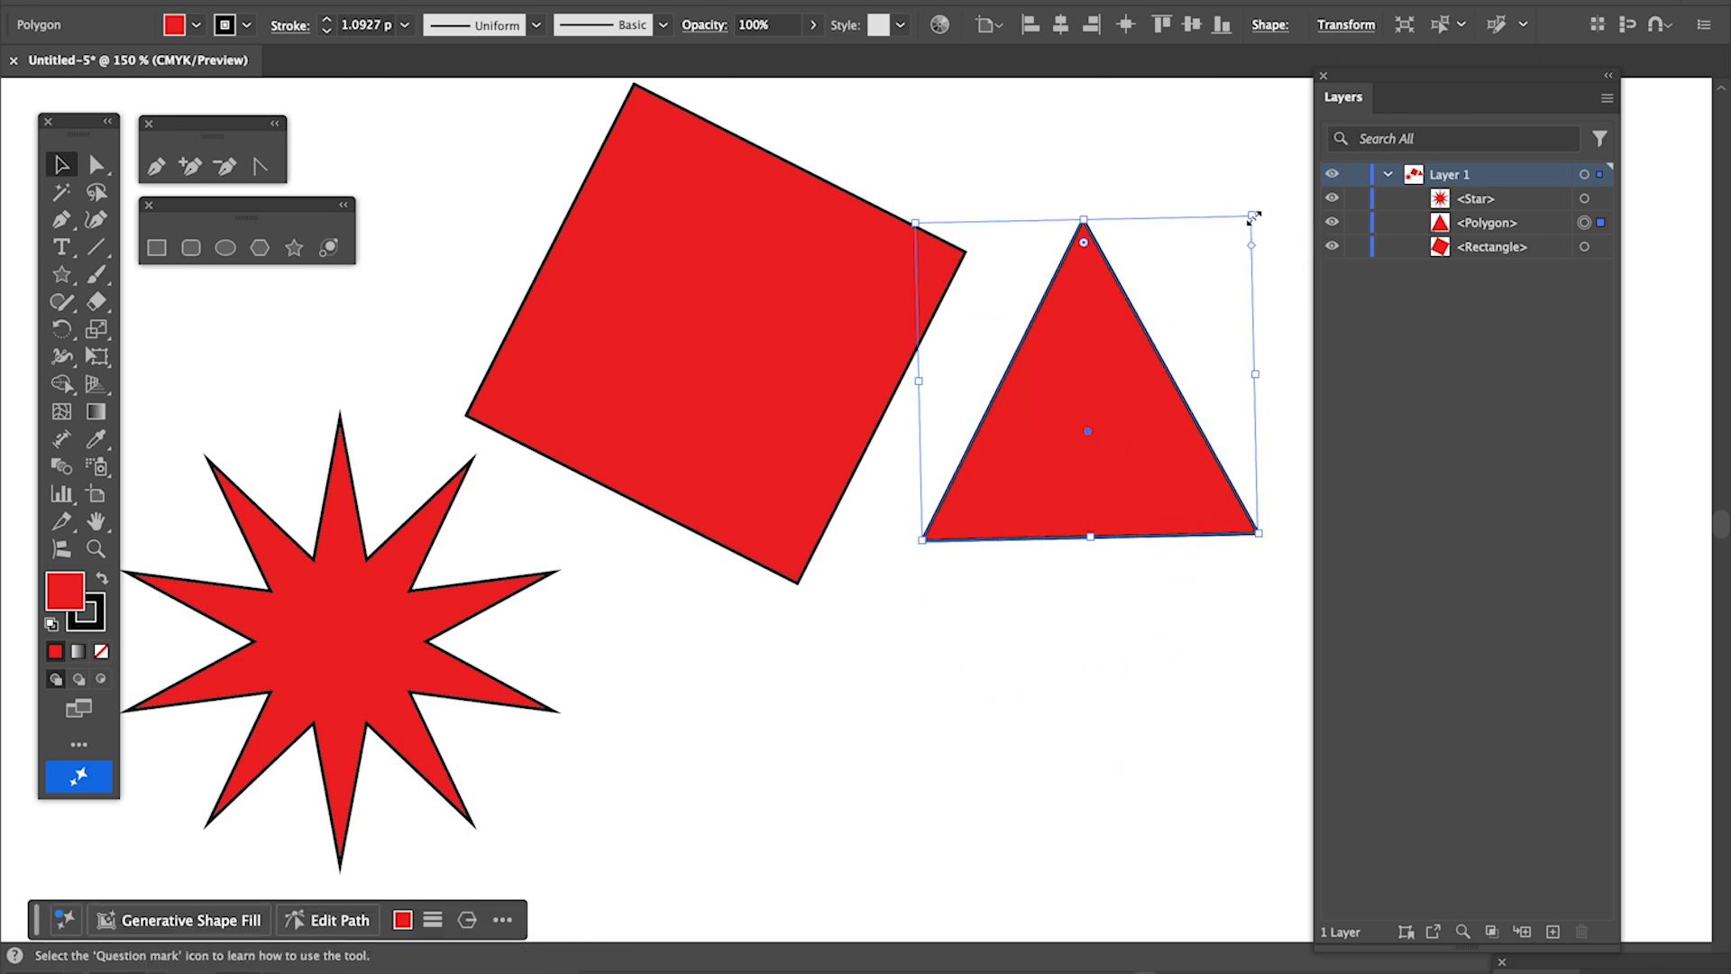
pyautogui.moveTo(1253, 216)
pyautogui.mouseDown()
pyautogui.moveTo(1086, 352)
pyautogui.moveTo(1170, 234)
pyautogui.moveTo(1287, 213)
pyautogui.moveTo(1117, 301)
pyautogui.moveTo(1183, 216)
pyautogui.moveTo(1072, 342)
pyautogui.moveTo(1263, 174)
pyautogui.moveTo(1193, 230)
pyautogui.mouseUp()
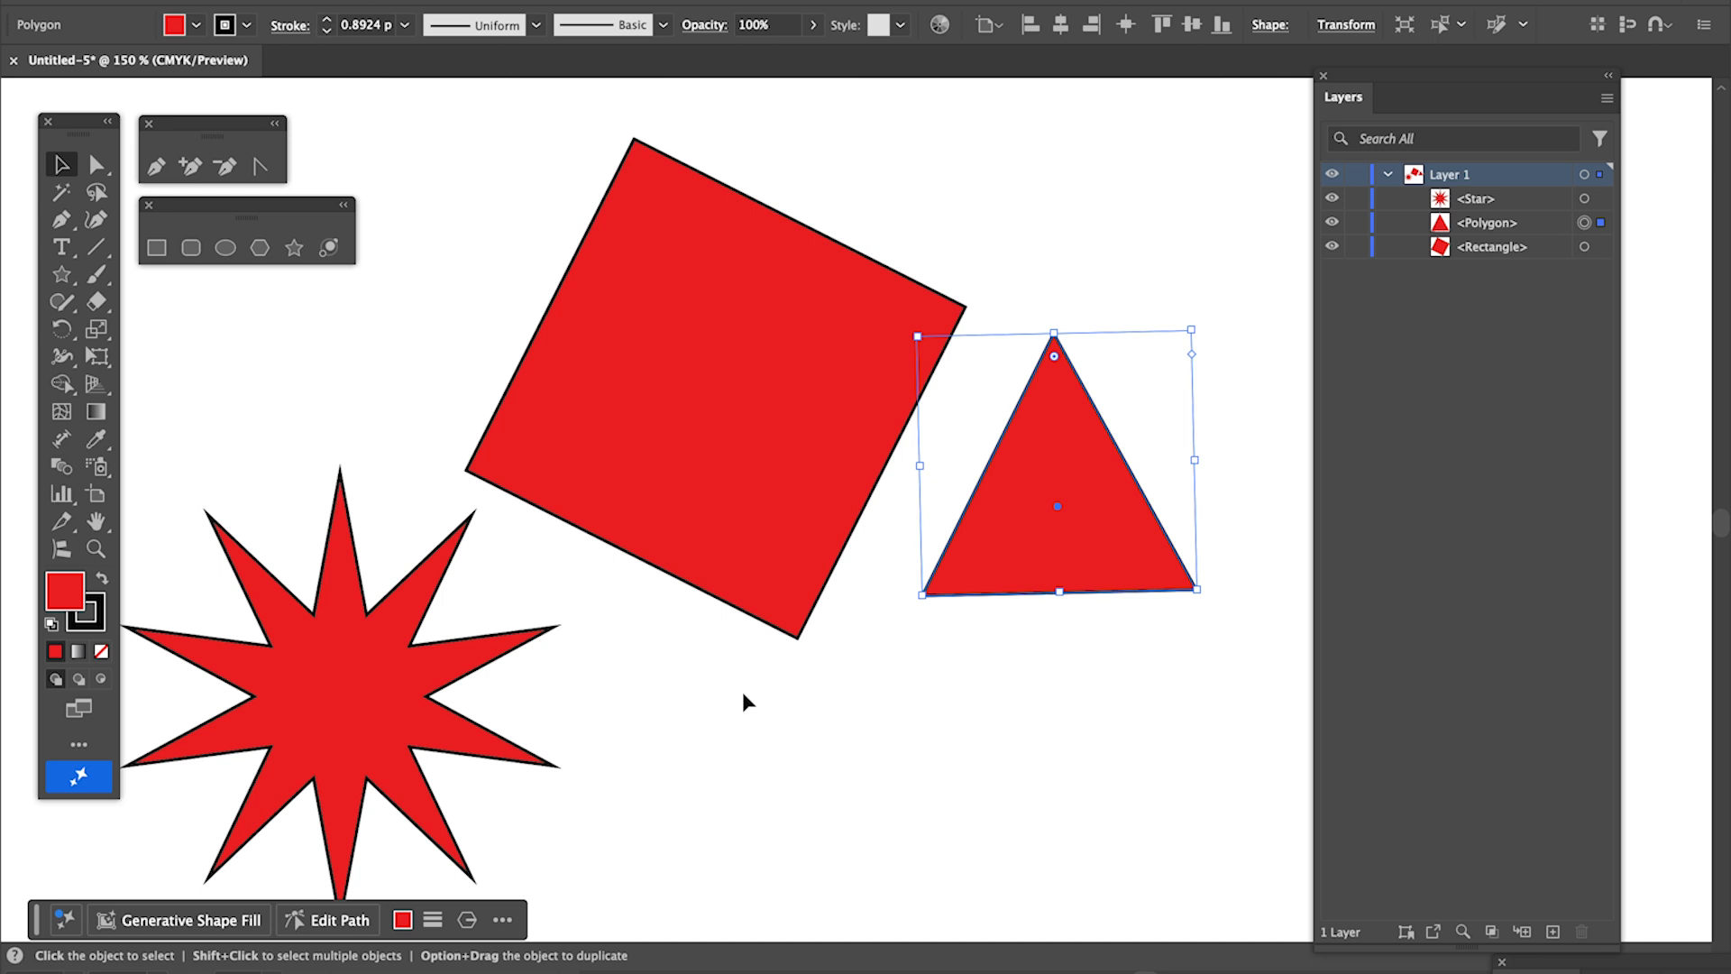
# - Try shrinking the star proportionally and stretching it into a wide, flat shape
pyautogui.scroll(-3, 722, 707)
pyautogui.hscroll(-5, 723, 710)
pyautogui.click(675, 493)
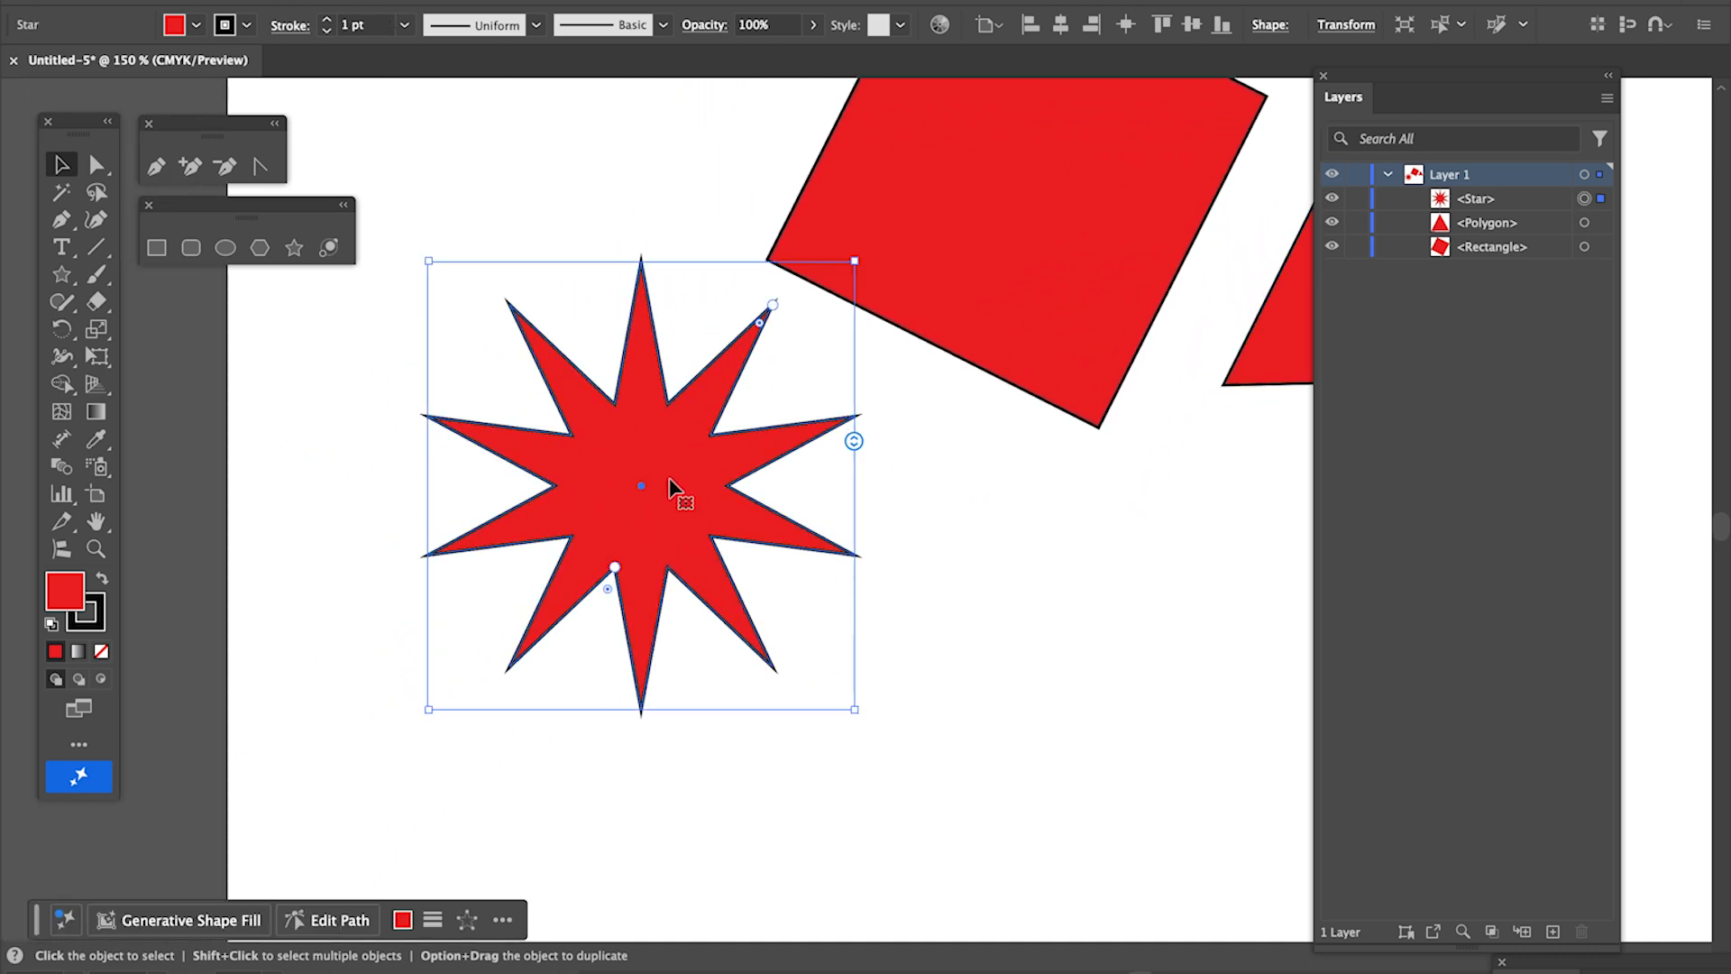
pyautogui.moveTo(855, 262); pyautogui.dragTo(661, 386)
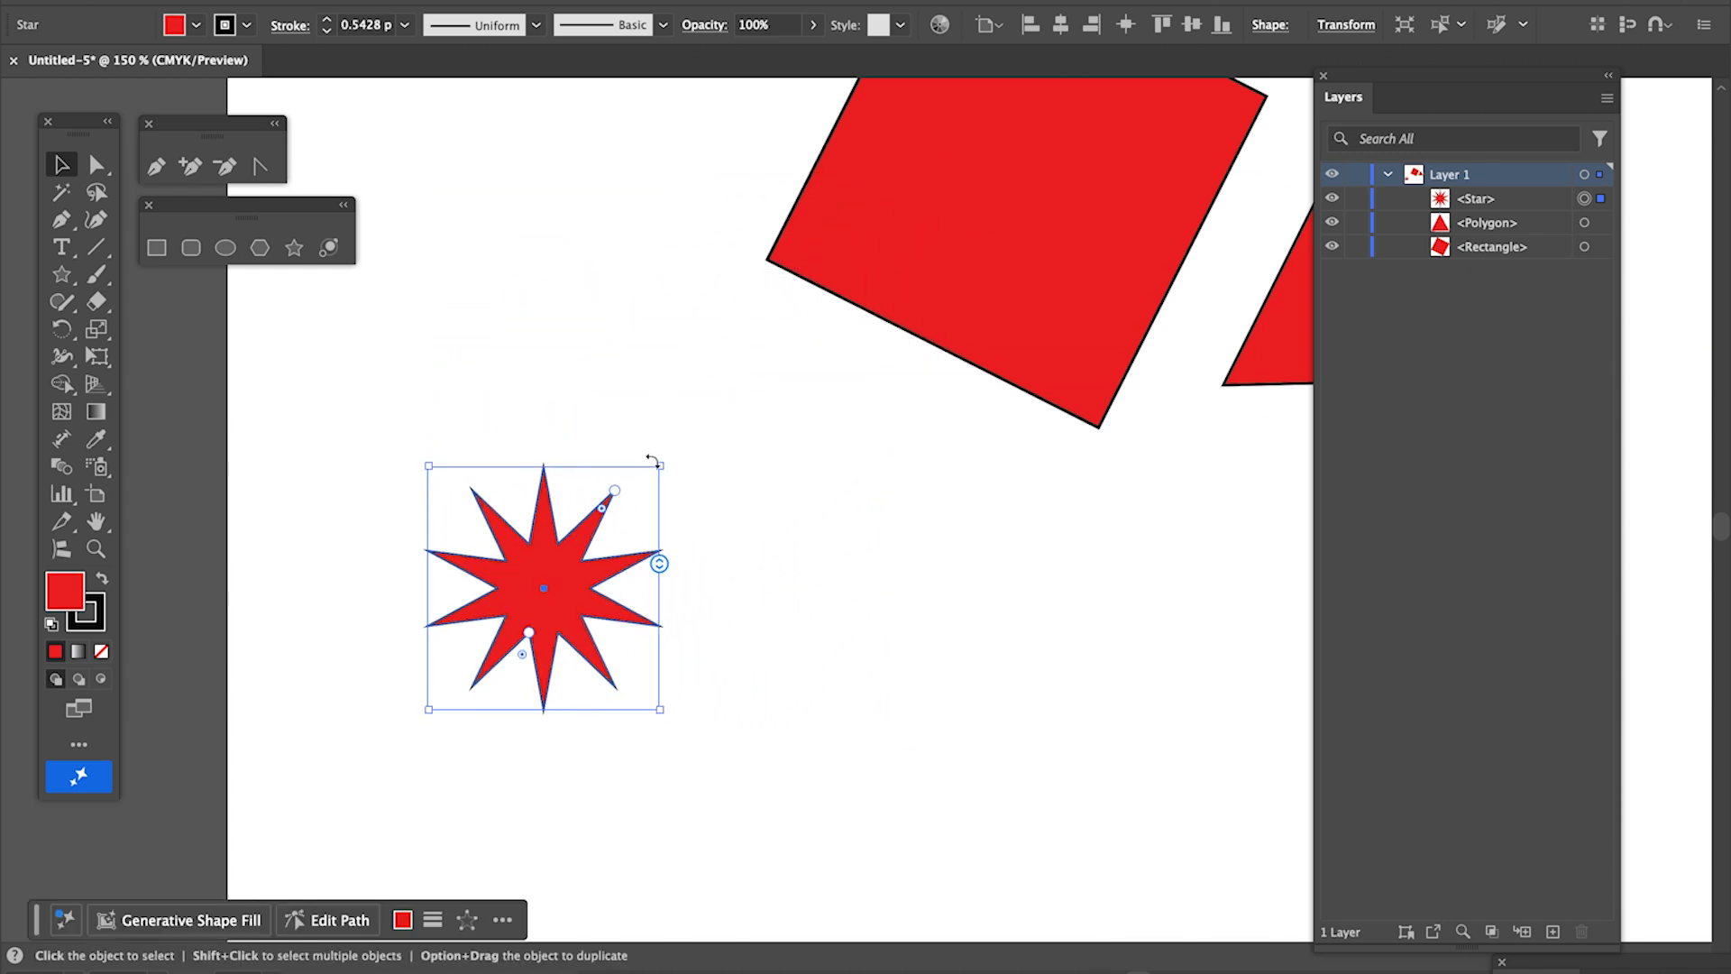
pyautogui.moveTo(660, 465); pyautogui.dragTo(1025, 521)
pyautogui.click(1066, 537)
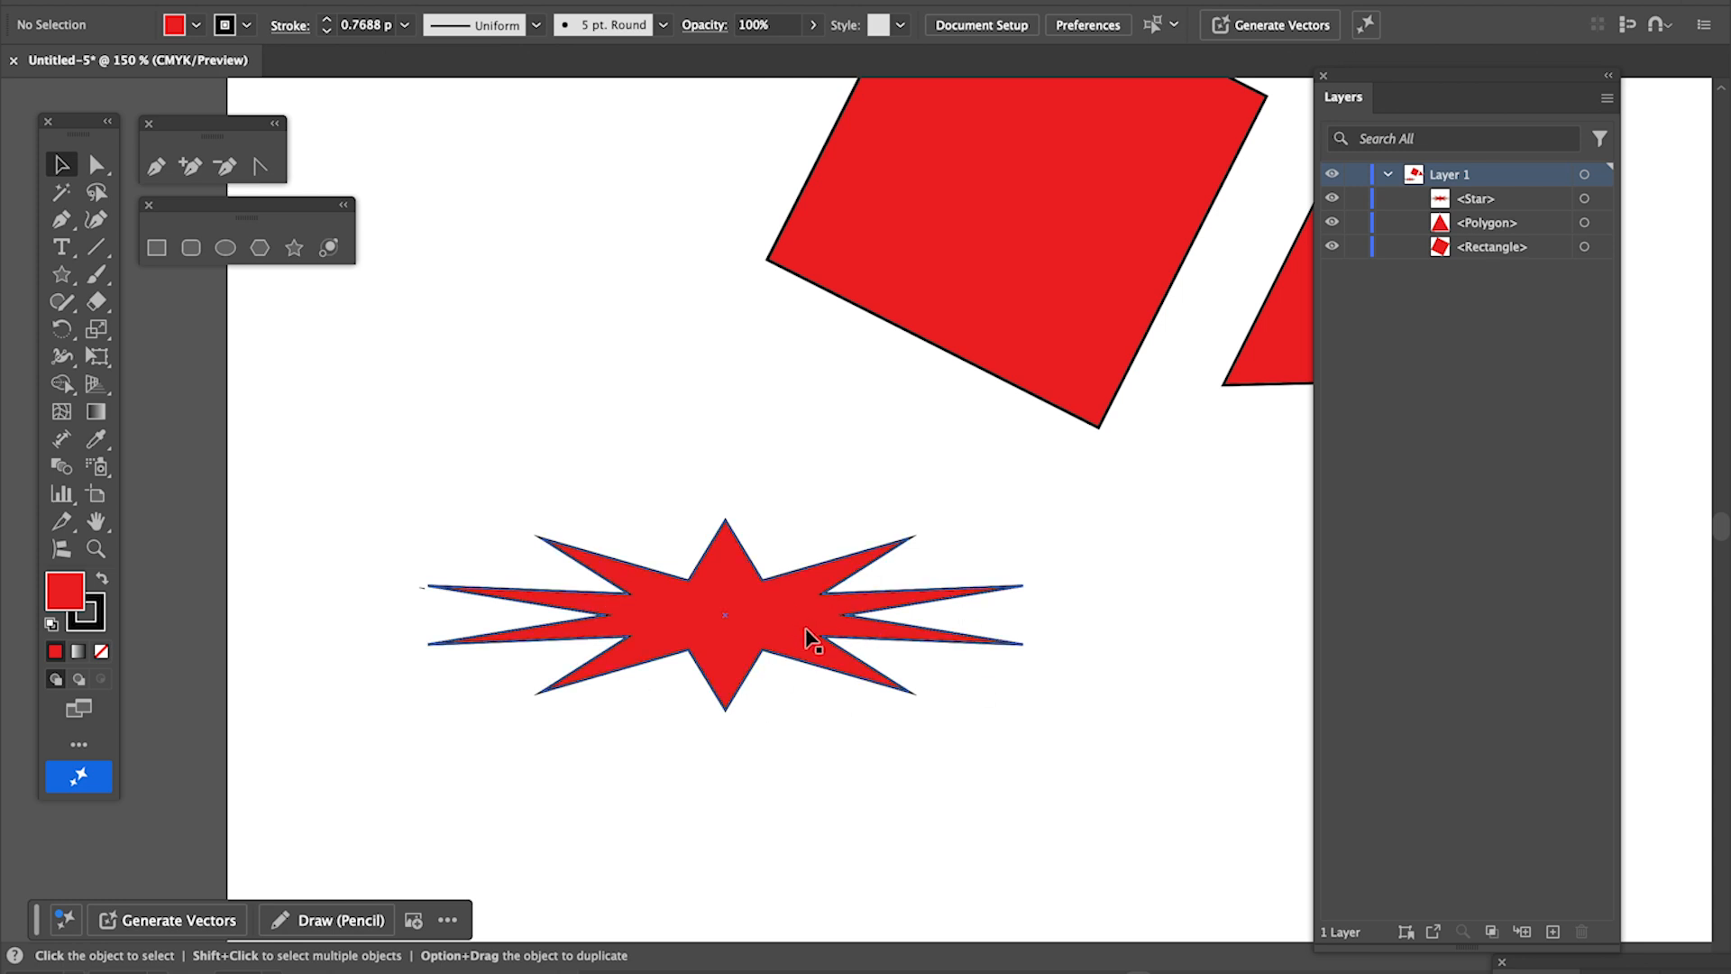
# - Undo both the stretching and the shrinking of the star
pyautogui.press('super+z')
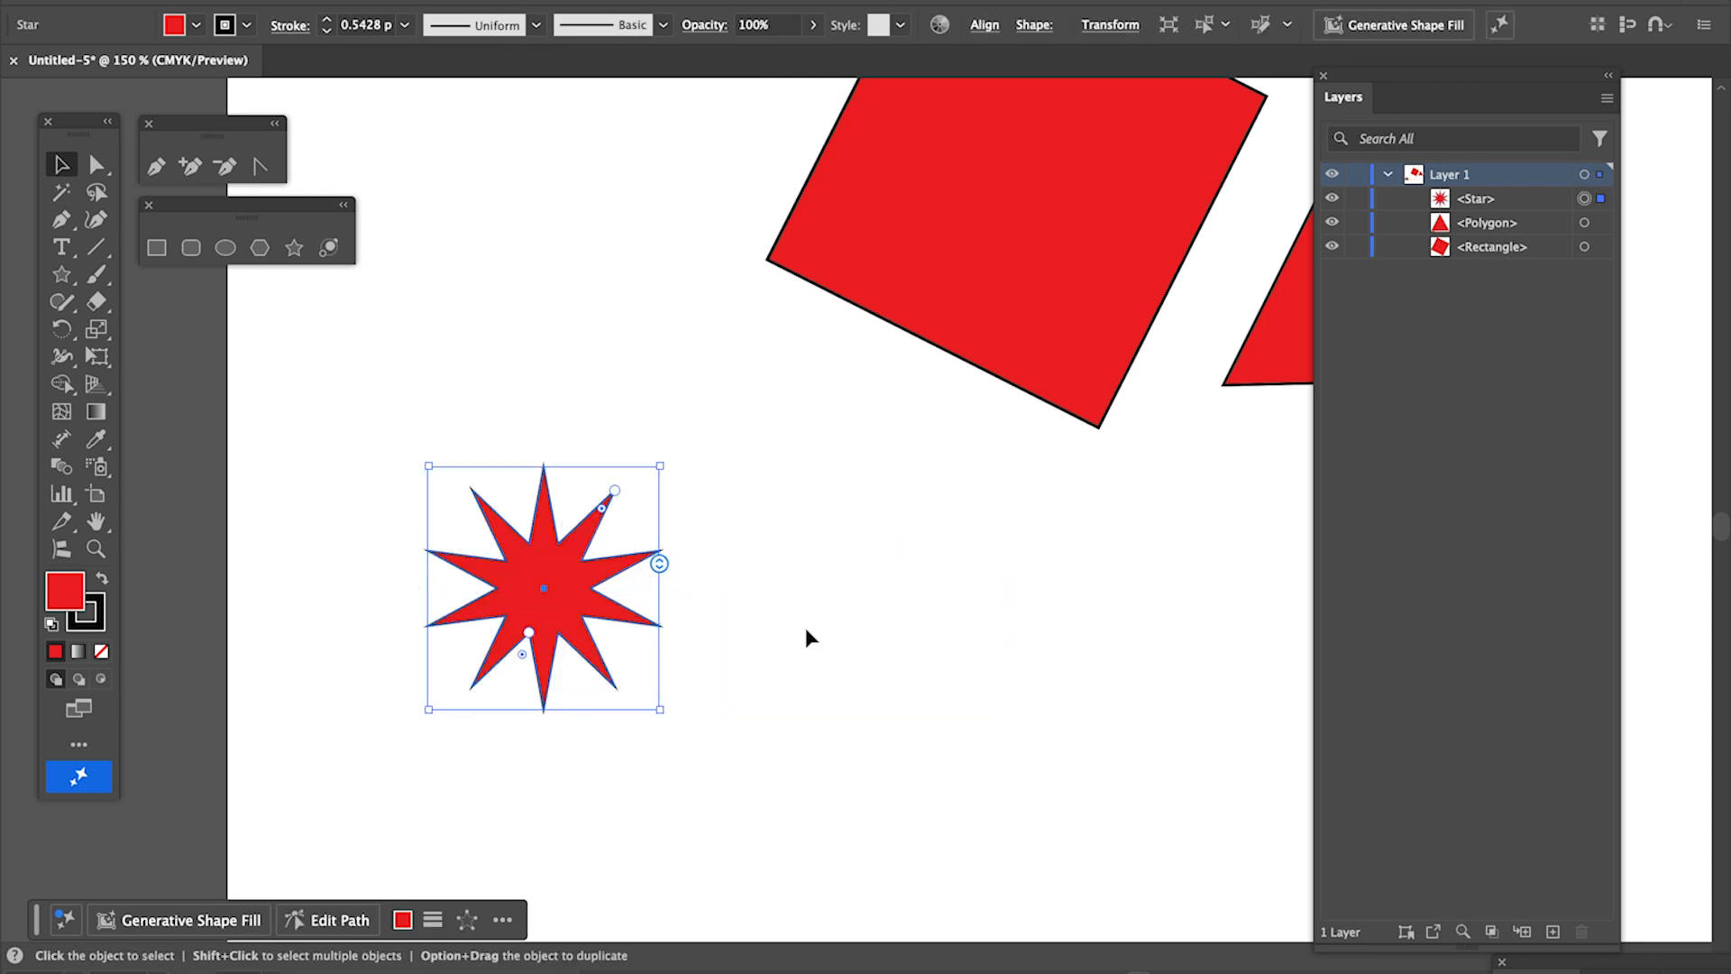
pyautogui.press('super+shift+b')
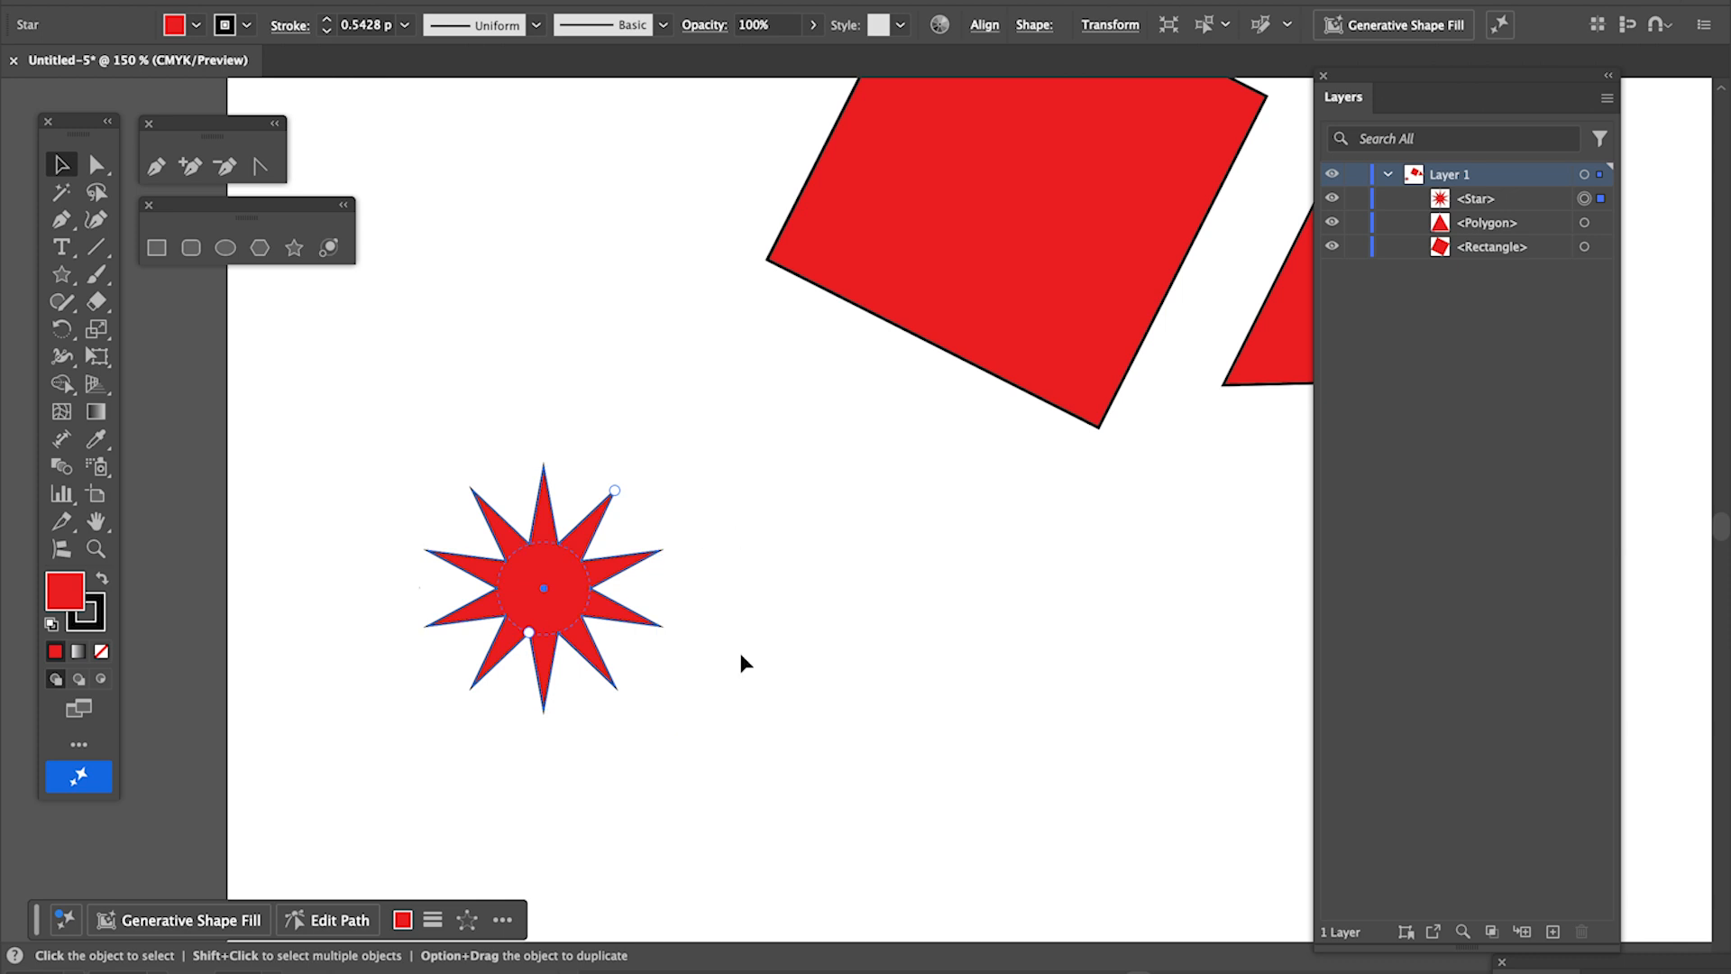
pyautogui.press('super+z')
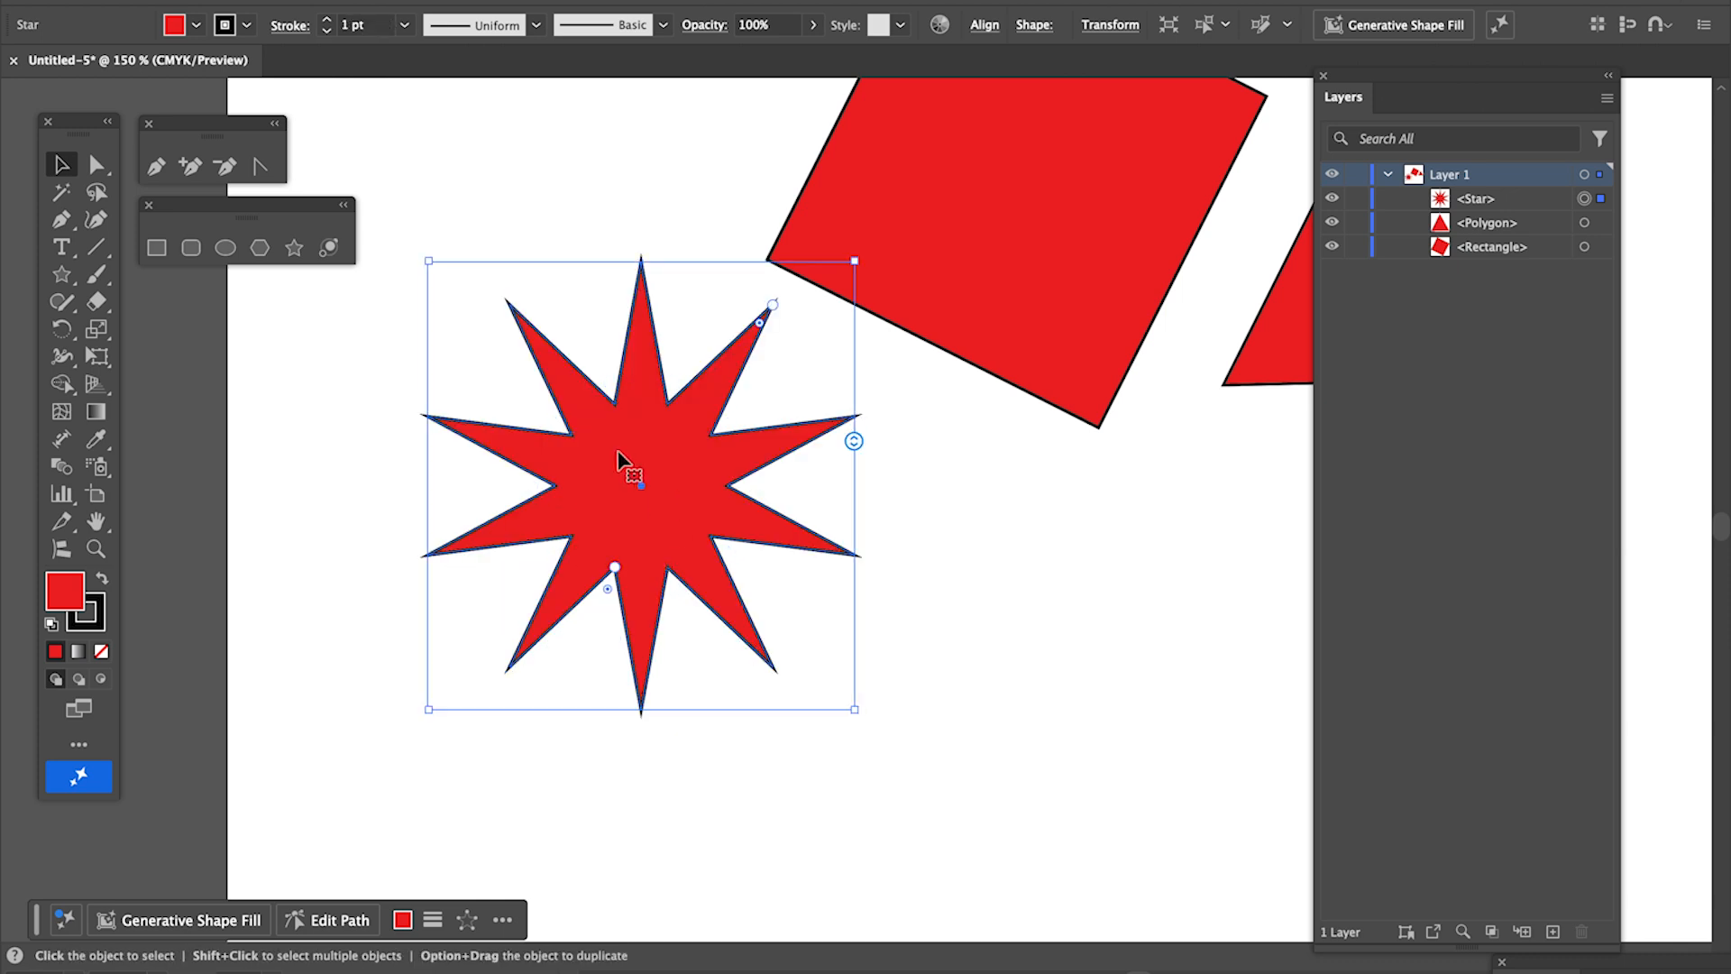
# - Move the star slightly down, away from the rotated square
pyautogui.moveTo(675, 426); pyautogui.dragTo(700, 505)
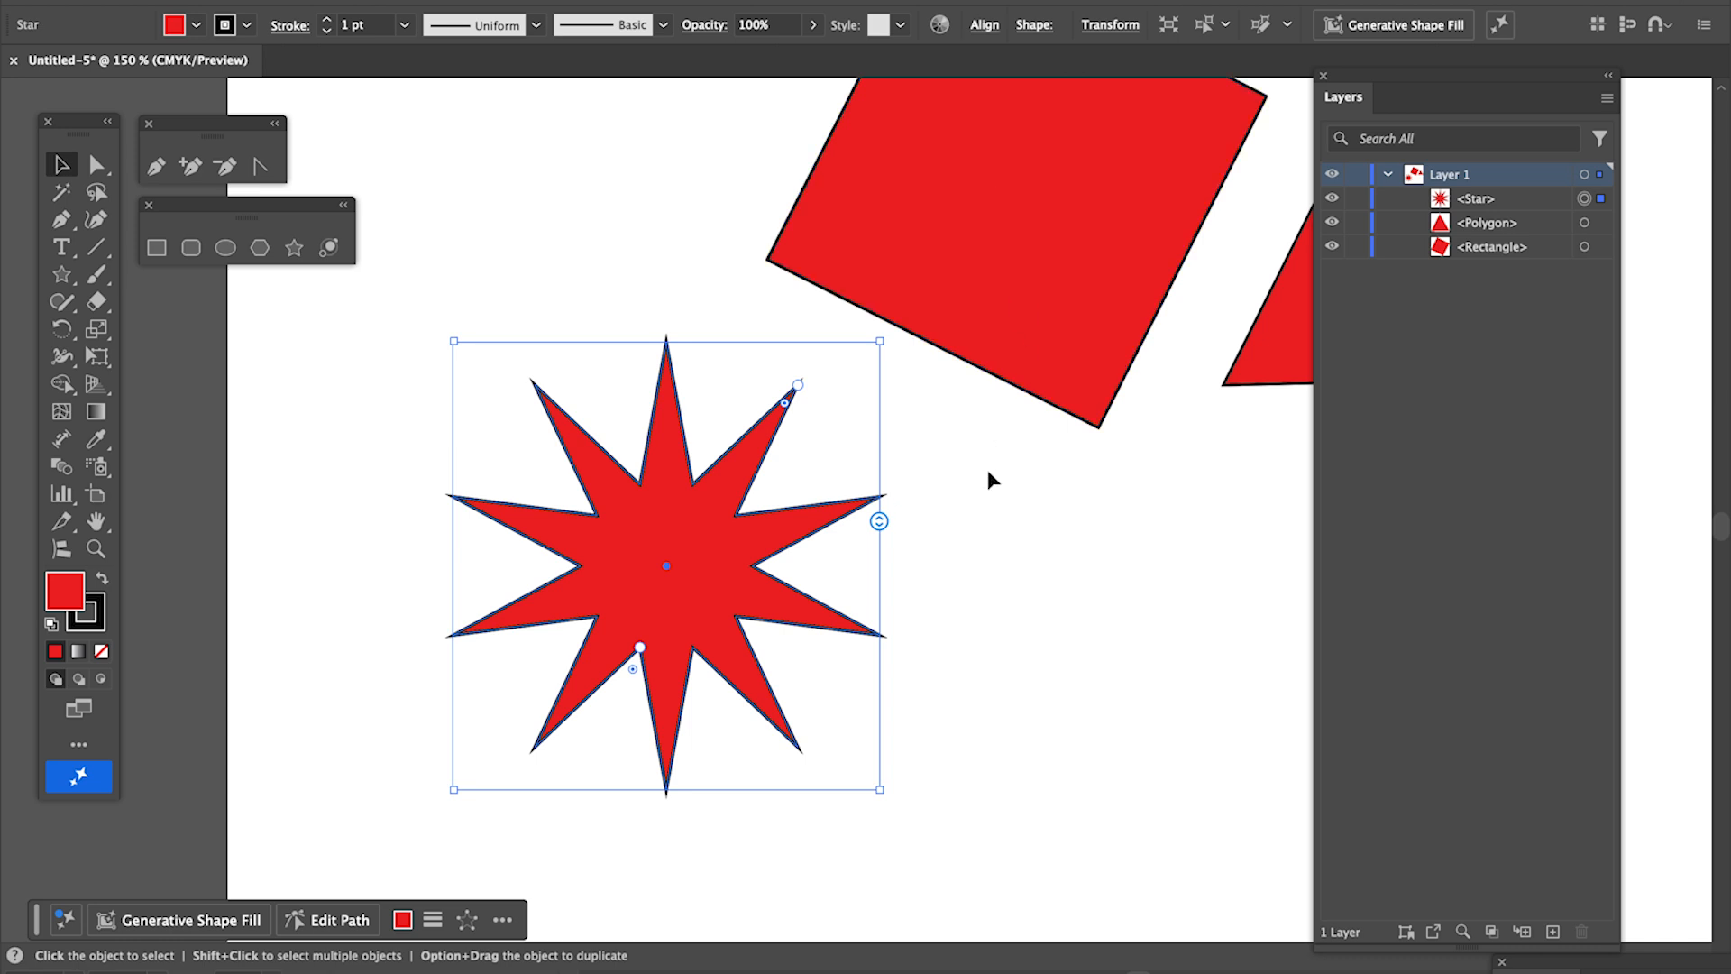
pyautogui.scroll(5, 968, 472)
pyautogui.hscroll(2, 968, 473)
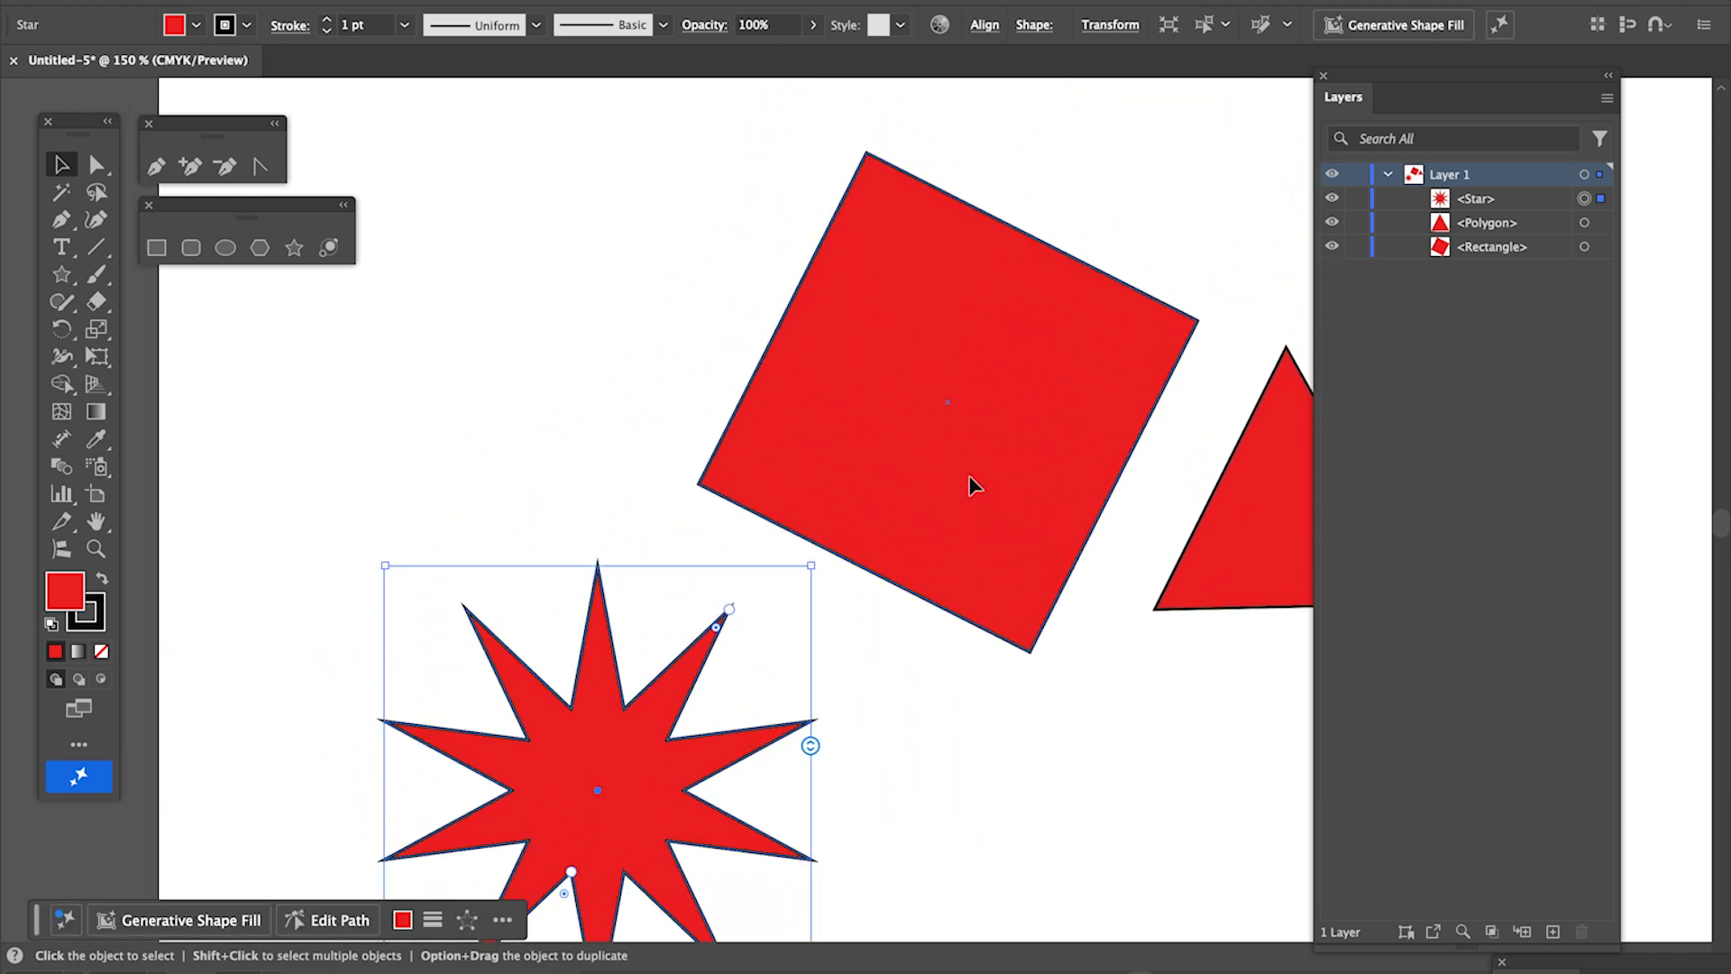
# - Select individual corner anchor points of the square and of the triangle with the Direct Selection tool
pyautogui.click(96, 165)
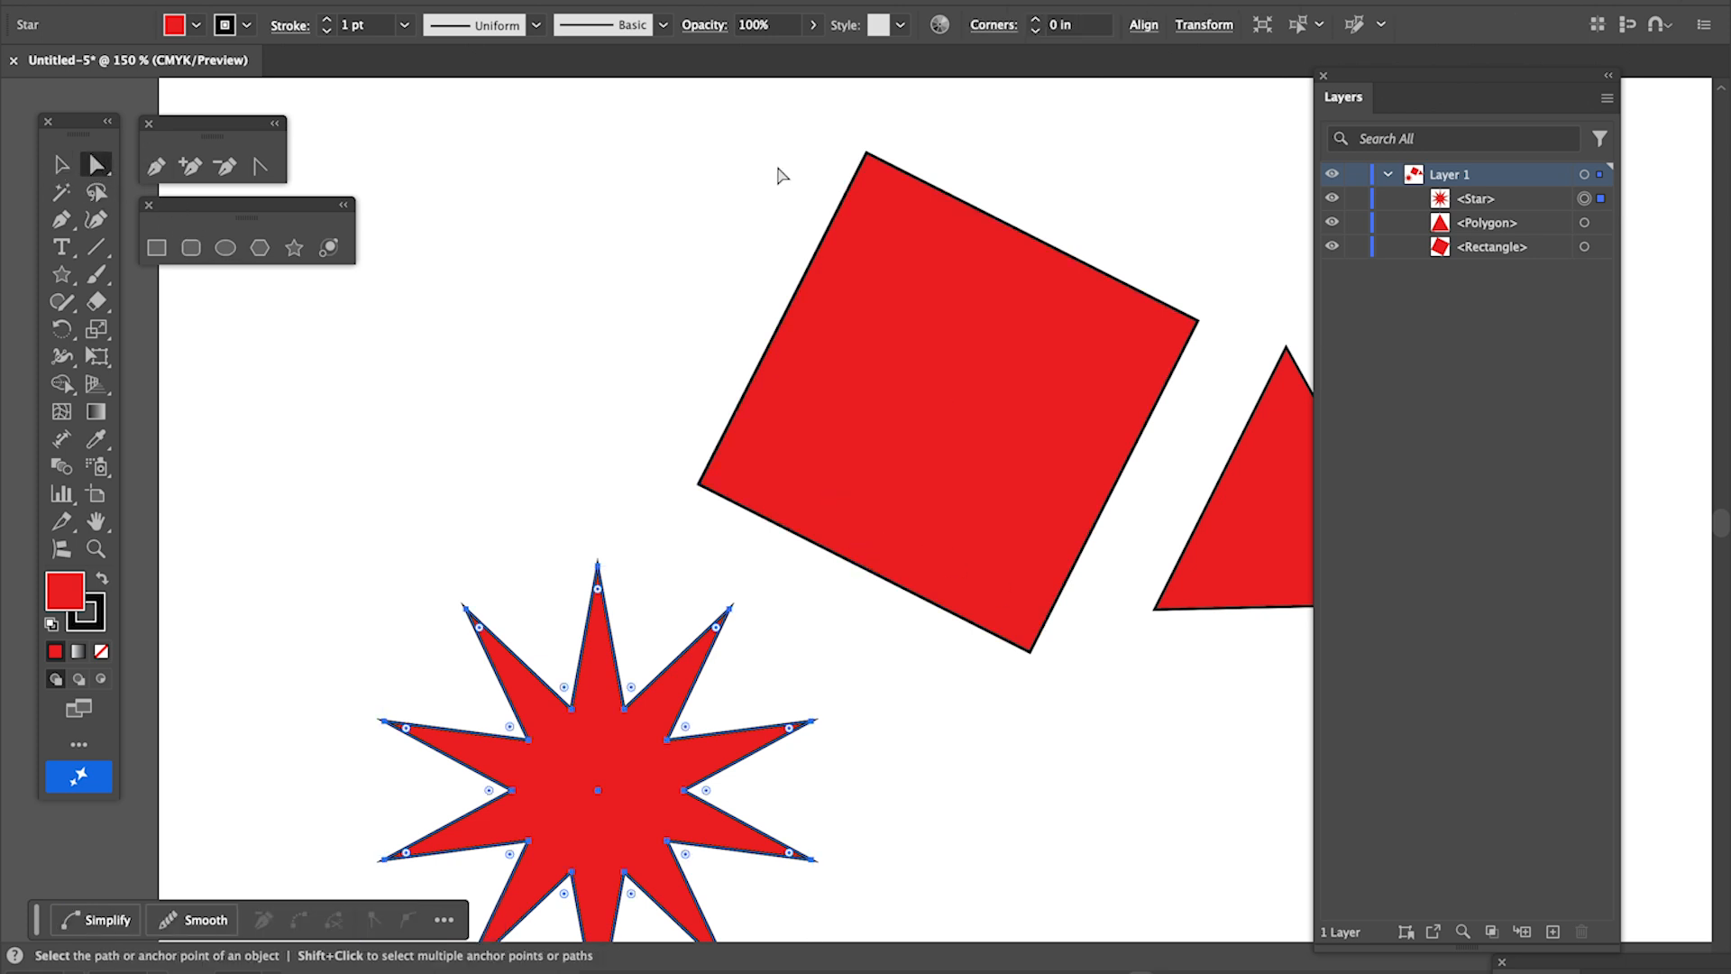
pyautogui.hscroll(5, 676, 221)
pyautogui.scroll(1, 676, 221)
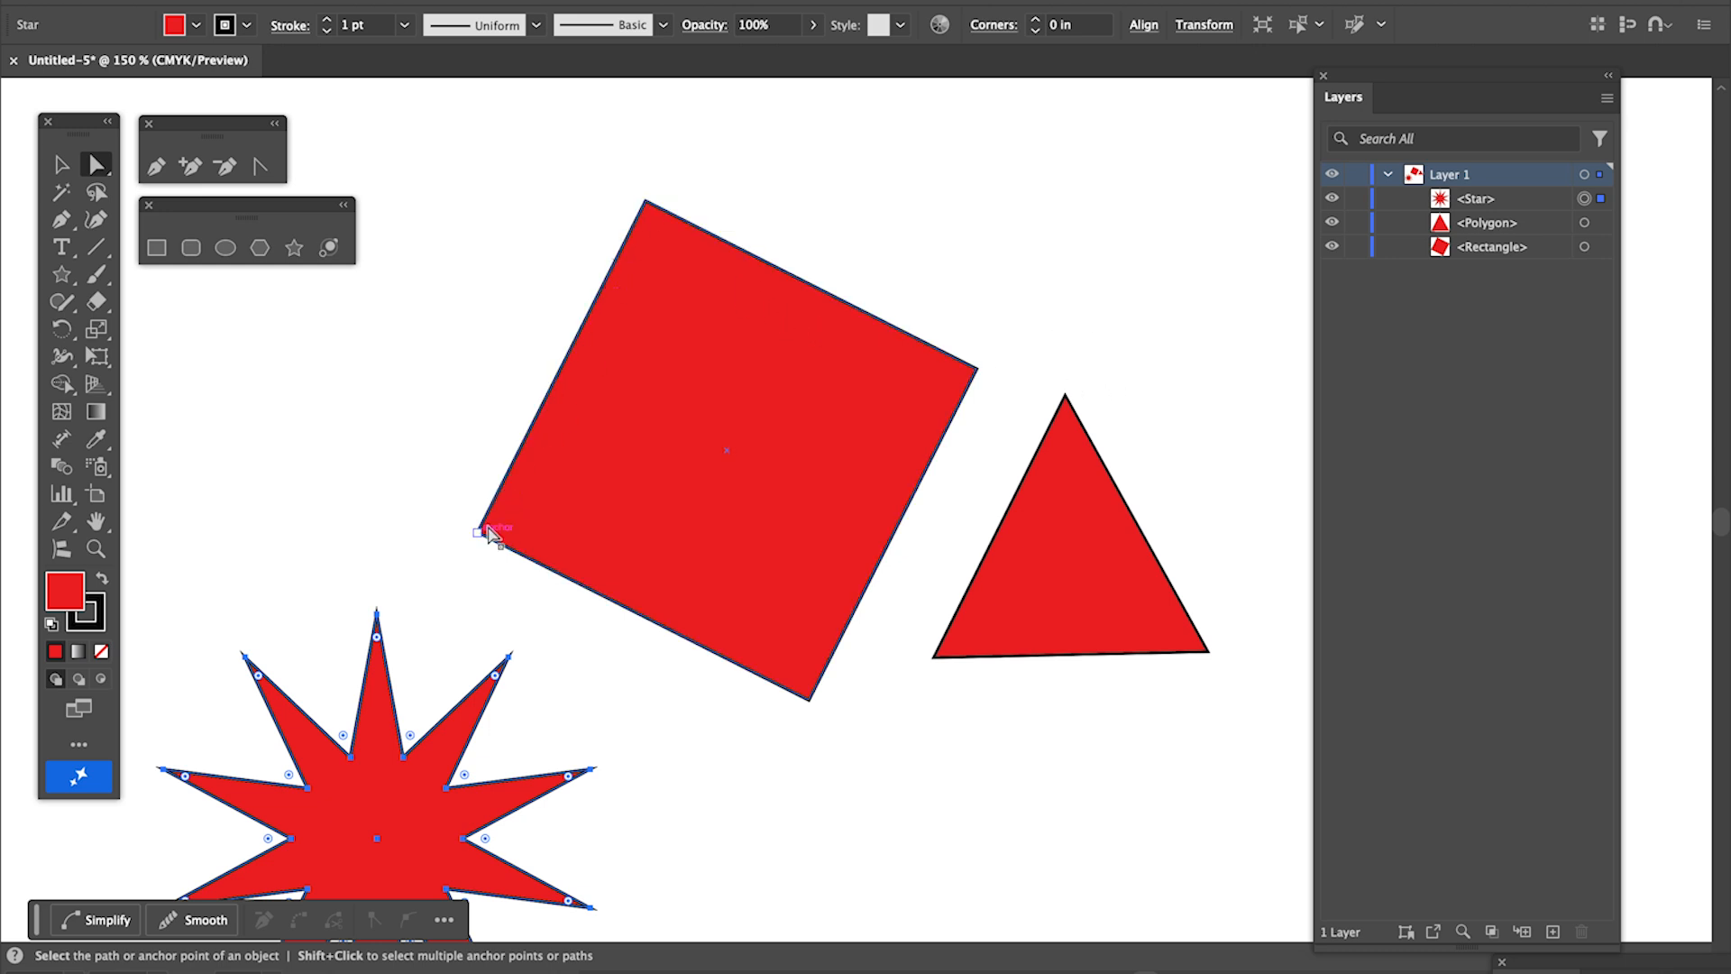
pyautogui.click(645, 203)
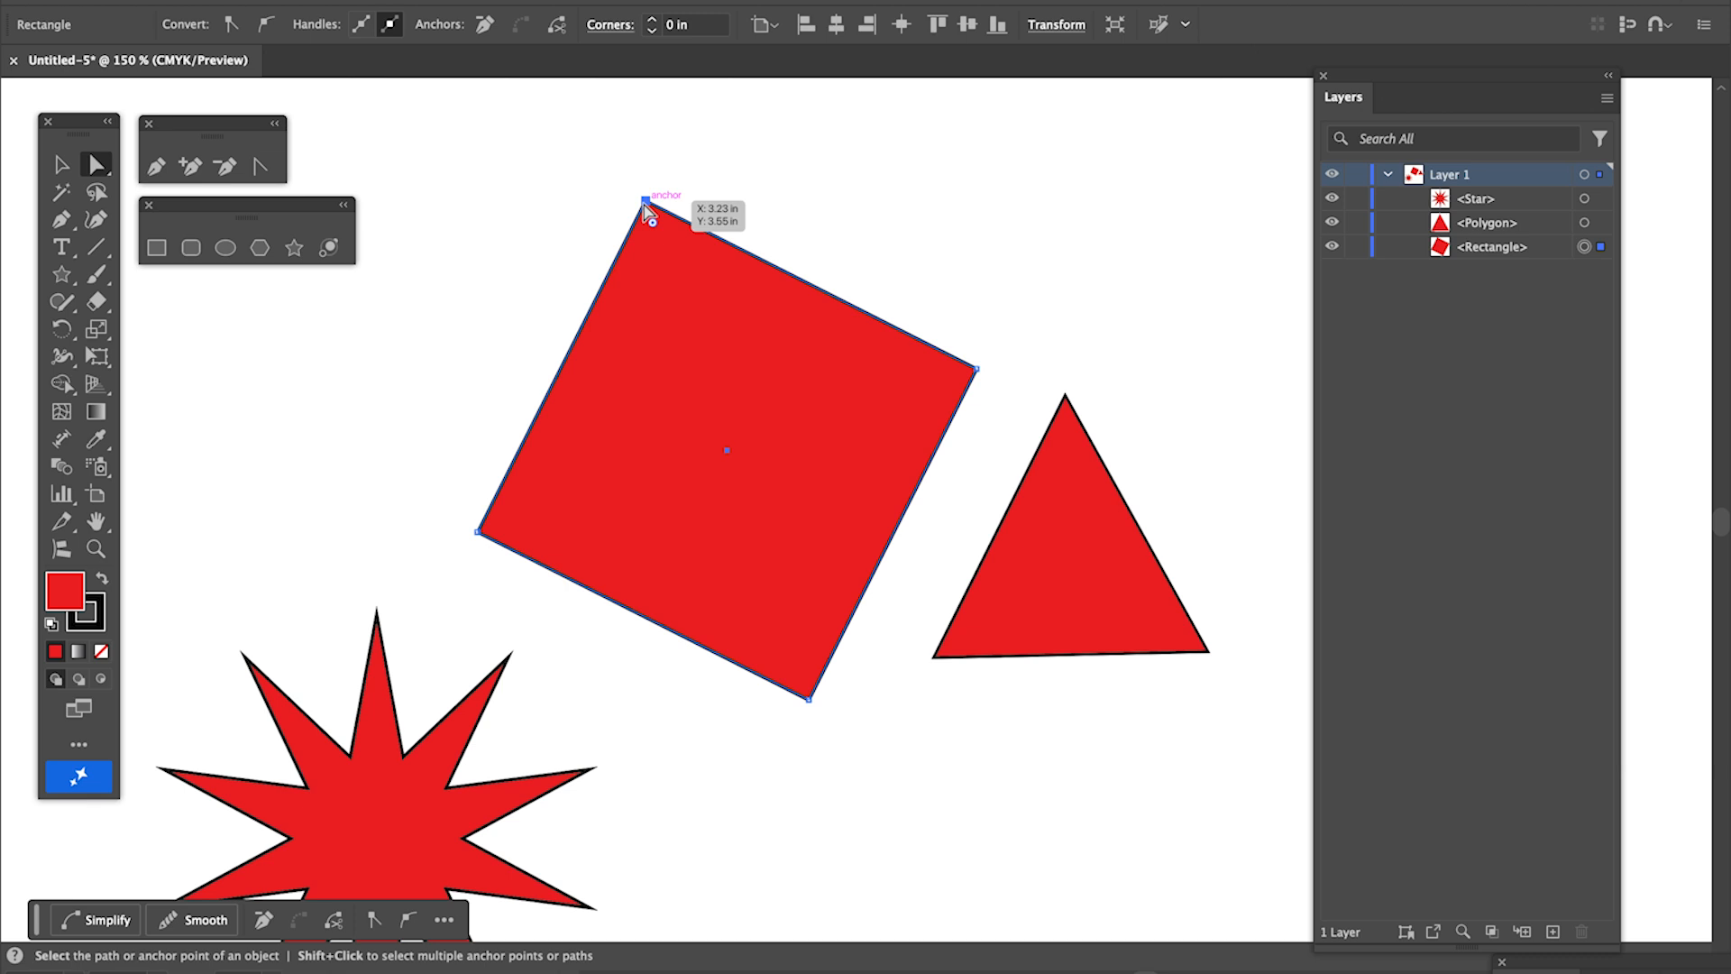
pyautogui.click(814, 699)
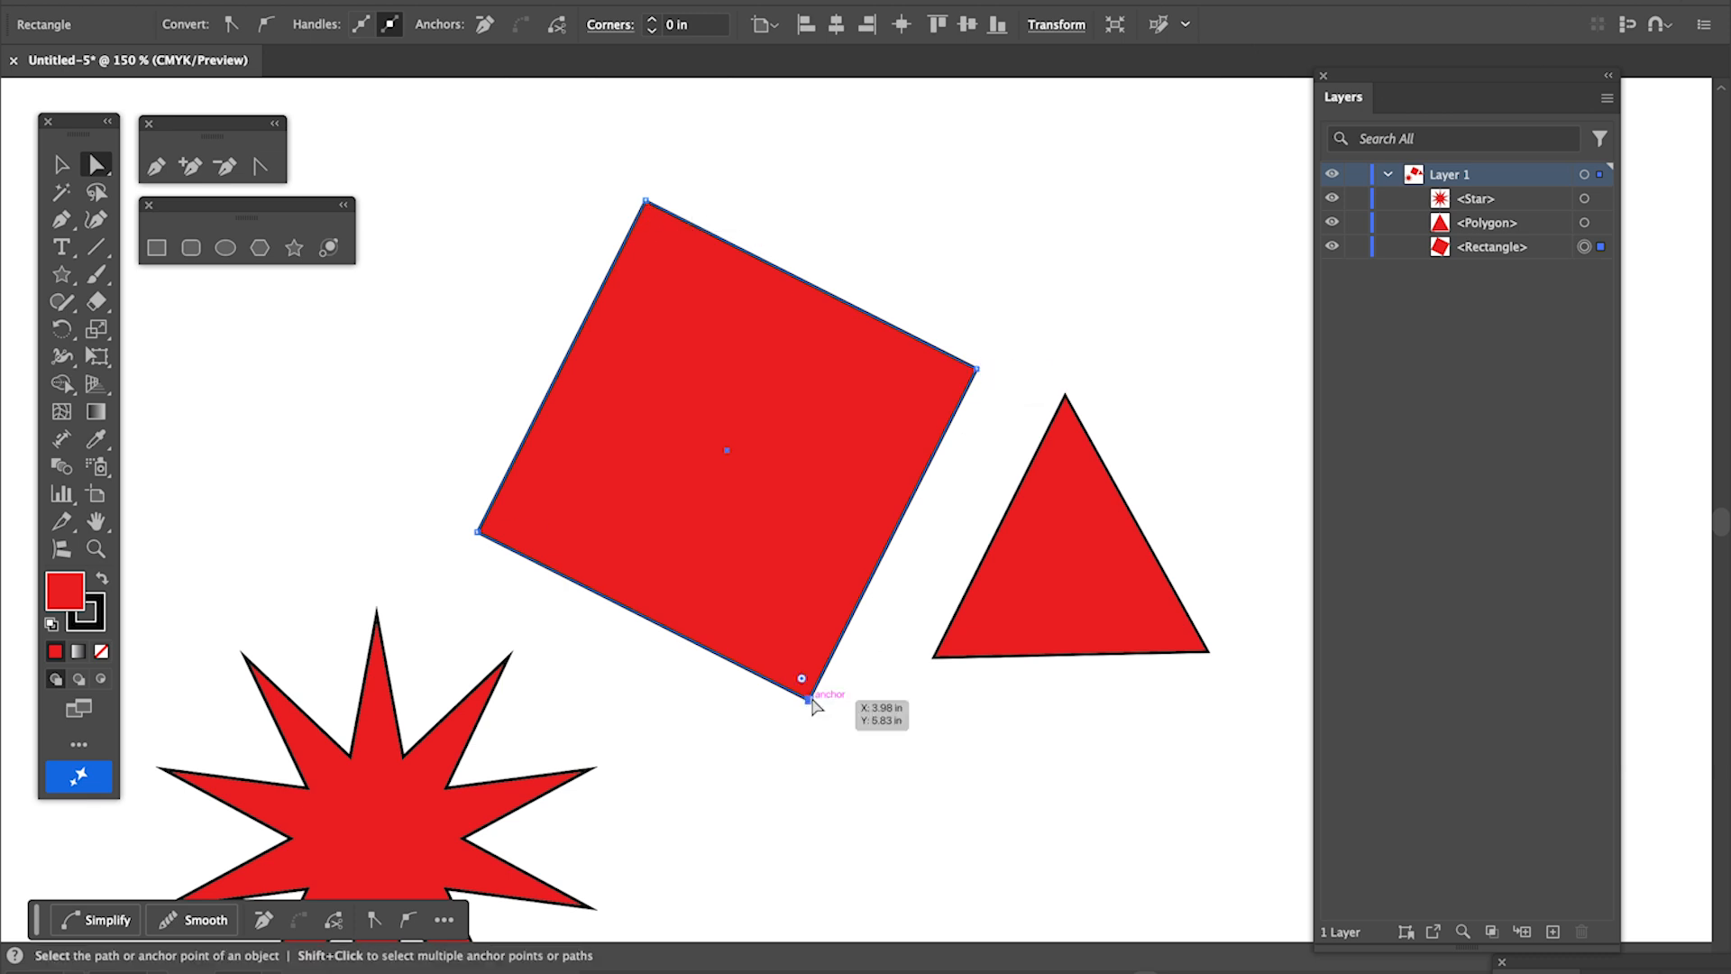
pyautogui.click(477, 533)
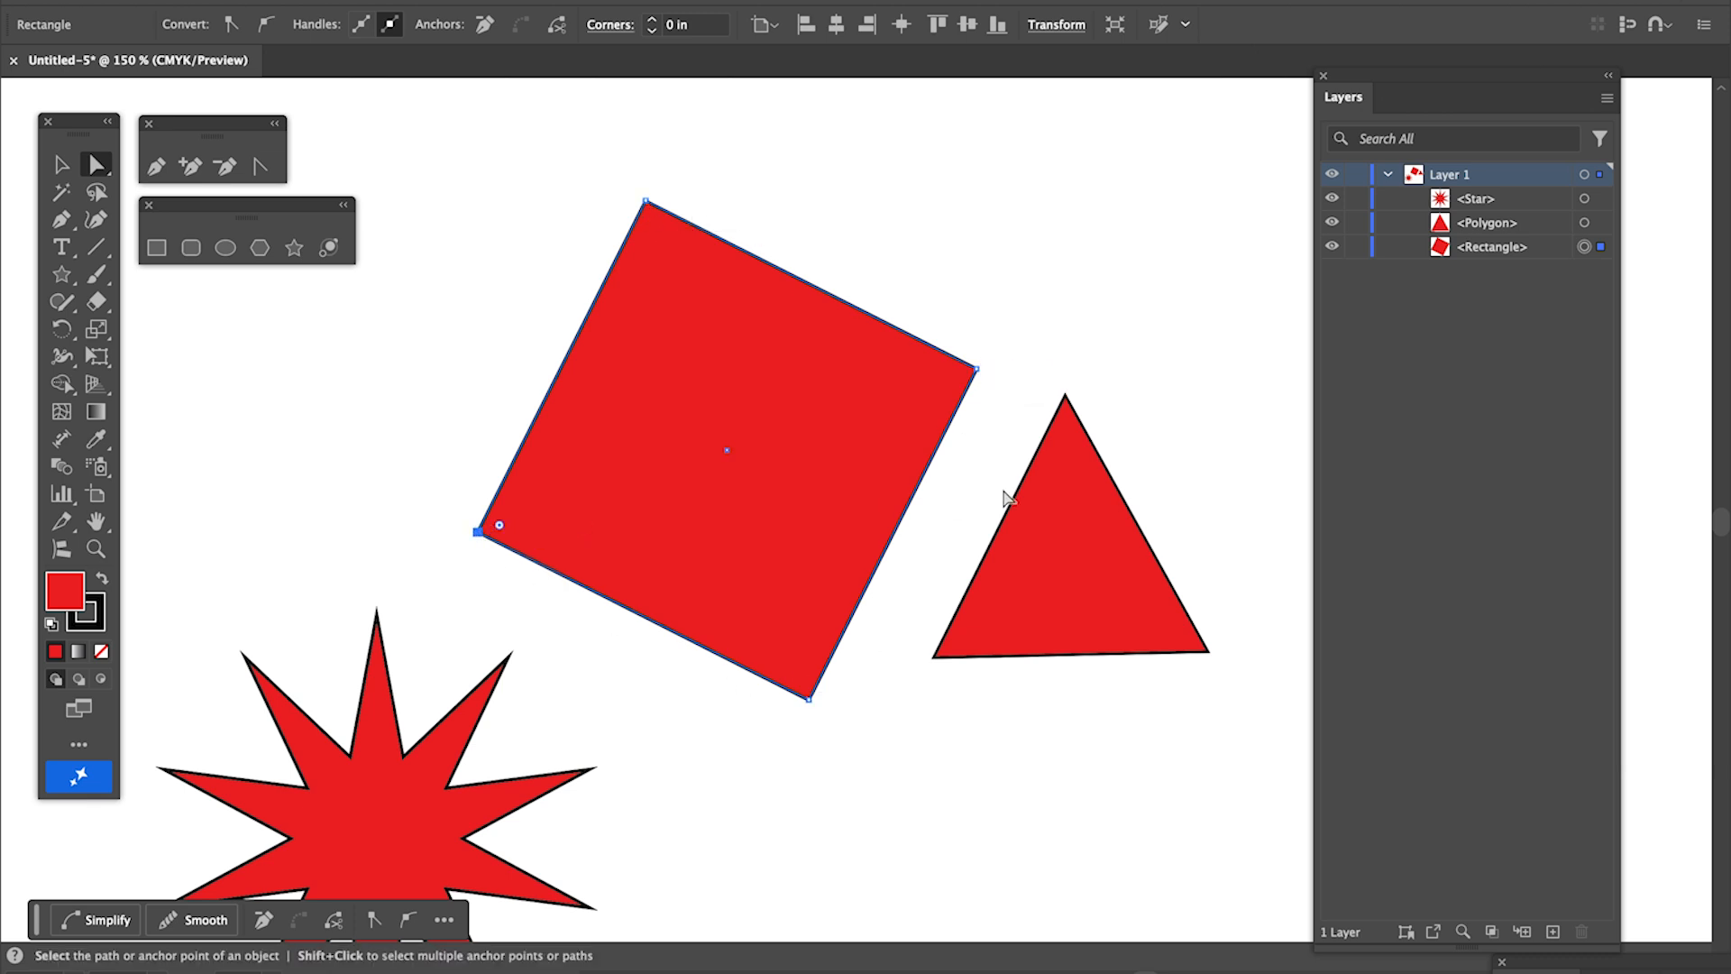
pyautogui.click(1066, 399)
pyautogui.click(931, 657)
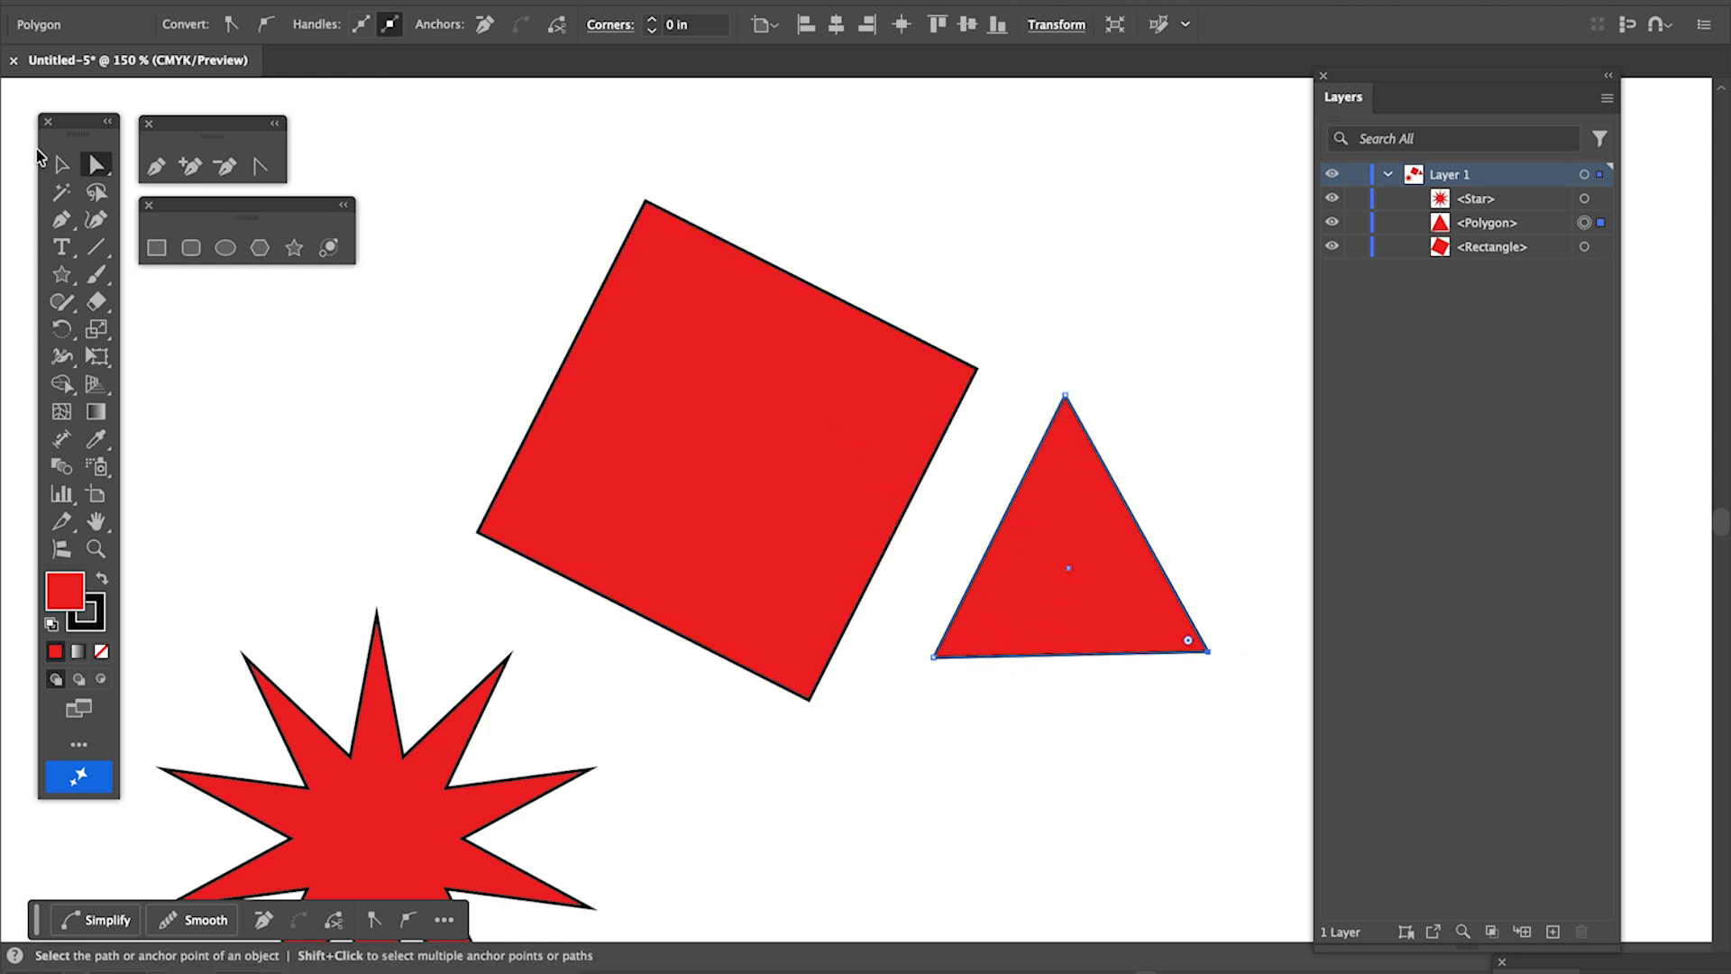
# - Move the whole triangle farther from the square and enlarge it proportionally
pyautogui.click(62, 164)
pyautogui.moveTo(1067, 457); pyautogui.dragTo(1112, 555)
pyautogui.hscroll(5, 1111, 556)
pyautogui.moveTo(862, 629); pyautogui.dragTo(976, 620)
pyautogui.moveTo(1072, 458); pyautogui.dragTo(1207, 303)
# - Reshape the triangle and the square by moving the triangle's apex anchor and the square's rightmost corner anchor toward the upper right
pyautogui.click(98, 165)
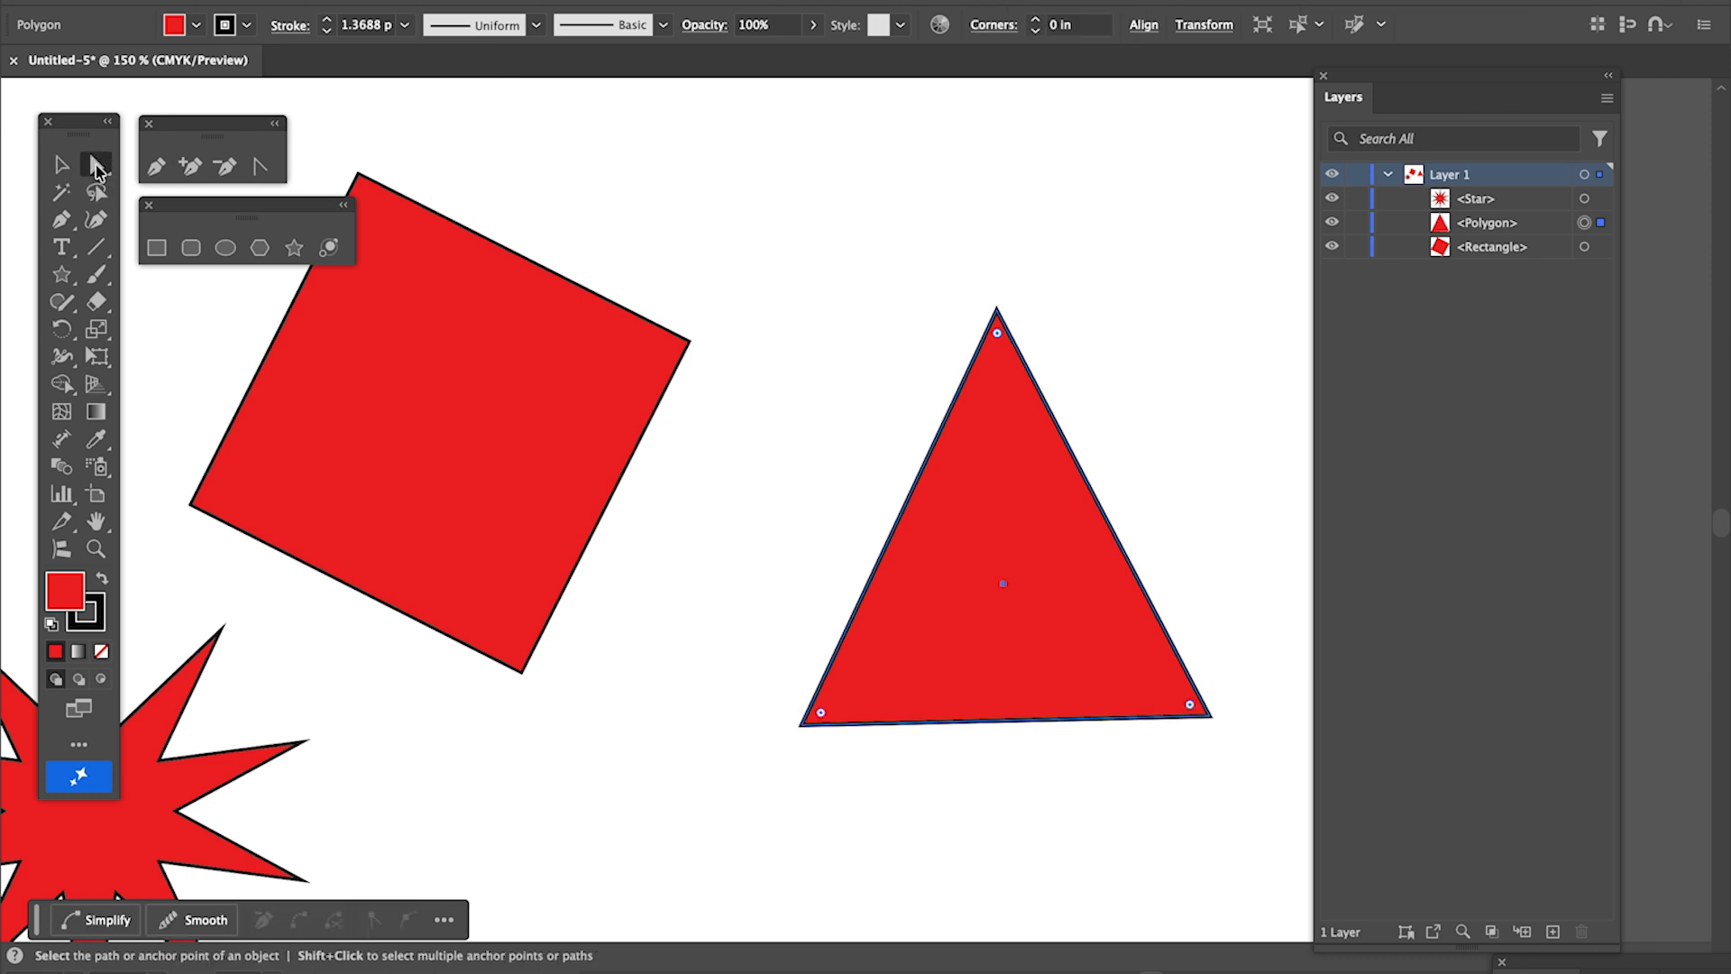
pyautogui.click(1166, 196)
pyautogui.moveTo(1003, 310); pyautogui.dragTo(1224, 223)
pyautogui.hscroll(-5, 783, 374)
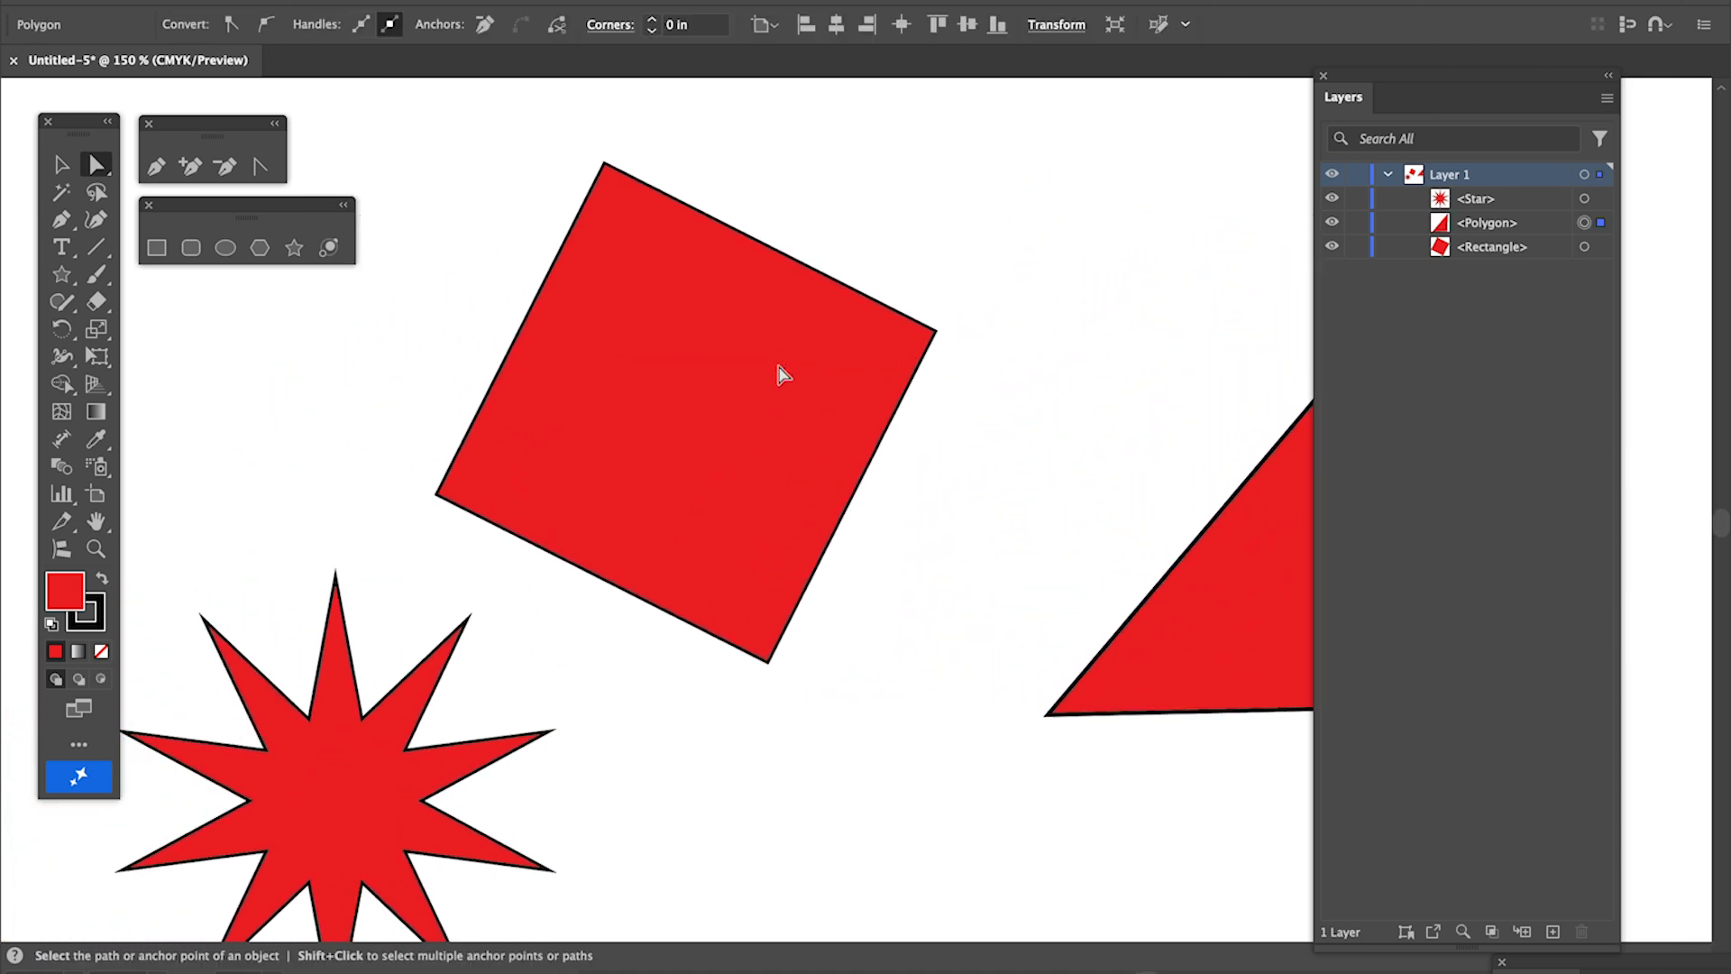
pyautogui.moveTo(947, 344); pyautogui.dragTo(1213, 160)
# - Select the whole star and move it slightly down and to the left with the Direct Selection tool while all its anchors are selected
pyautogui.scroll(-3, 1005, 309)
pyautogui.hscroll(-3, 1005, 310)
pyautogui.scroll(-3, 1008, 316)
pyautogui.hscroll(-4, 1008, 316)
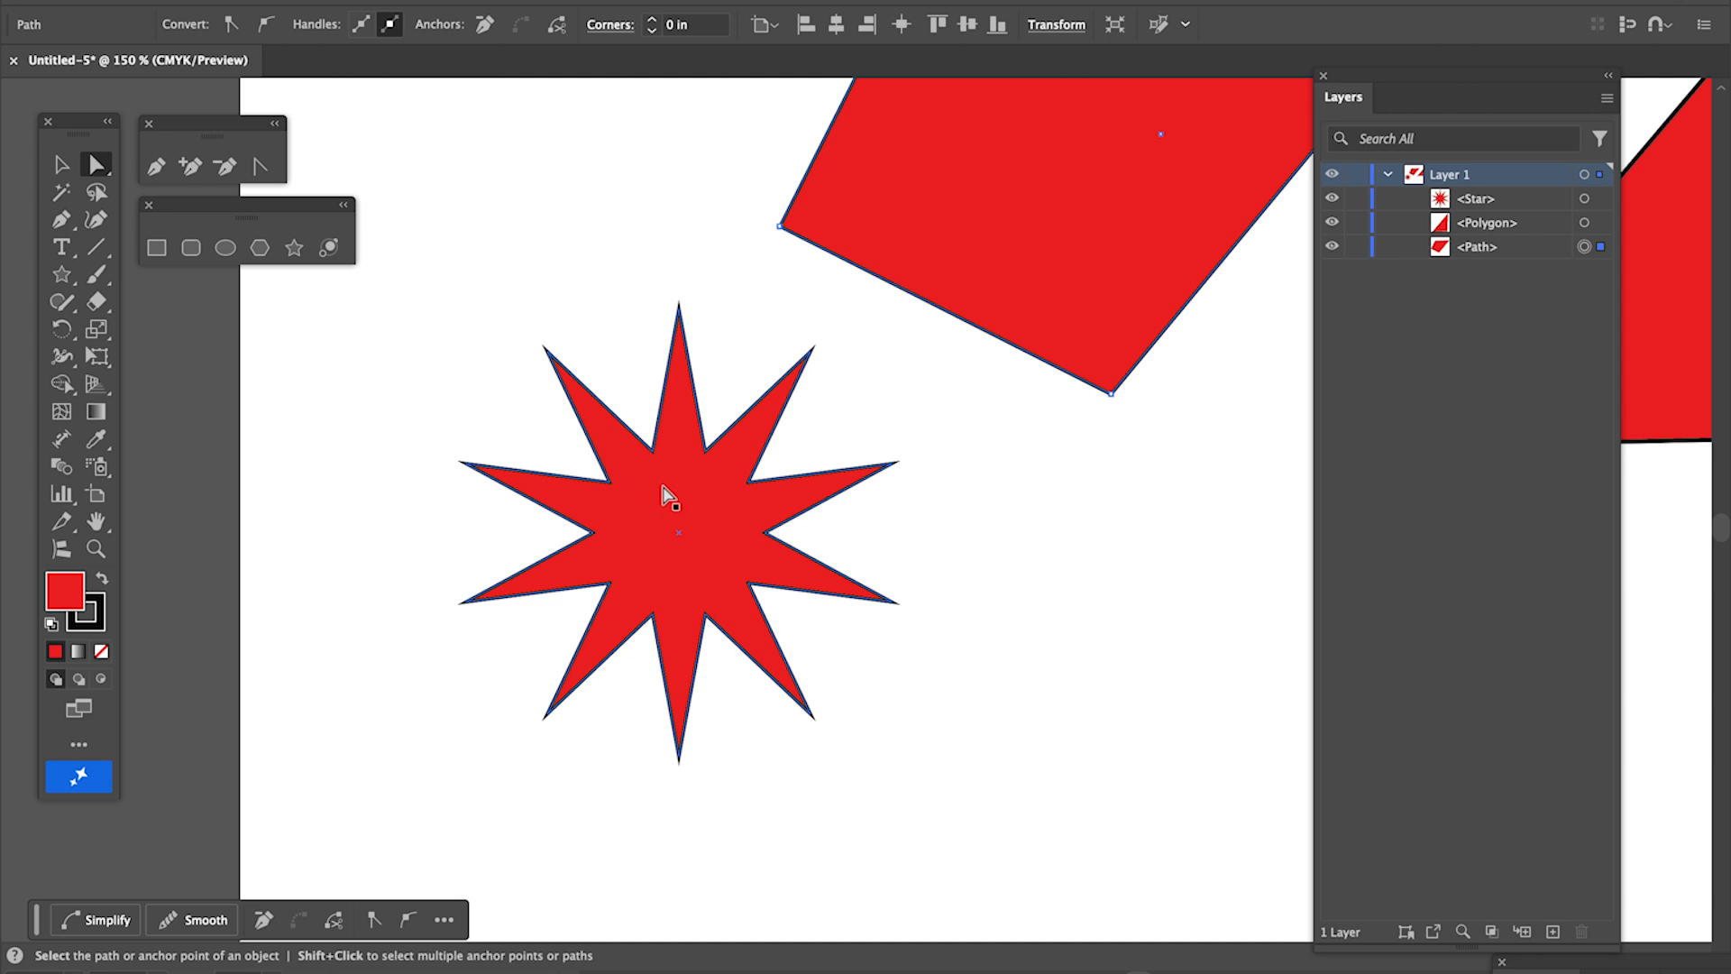
pyautogui.click(61, 165)
pyautogui.click(754, 517)
pyautogui.click(721, 515)
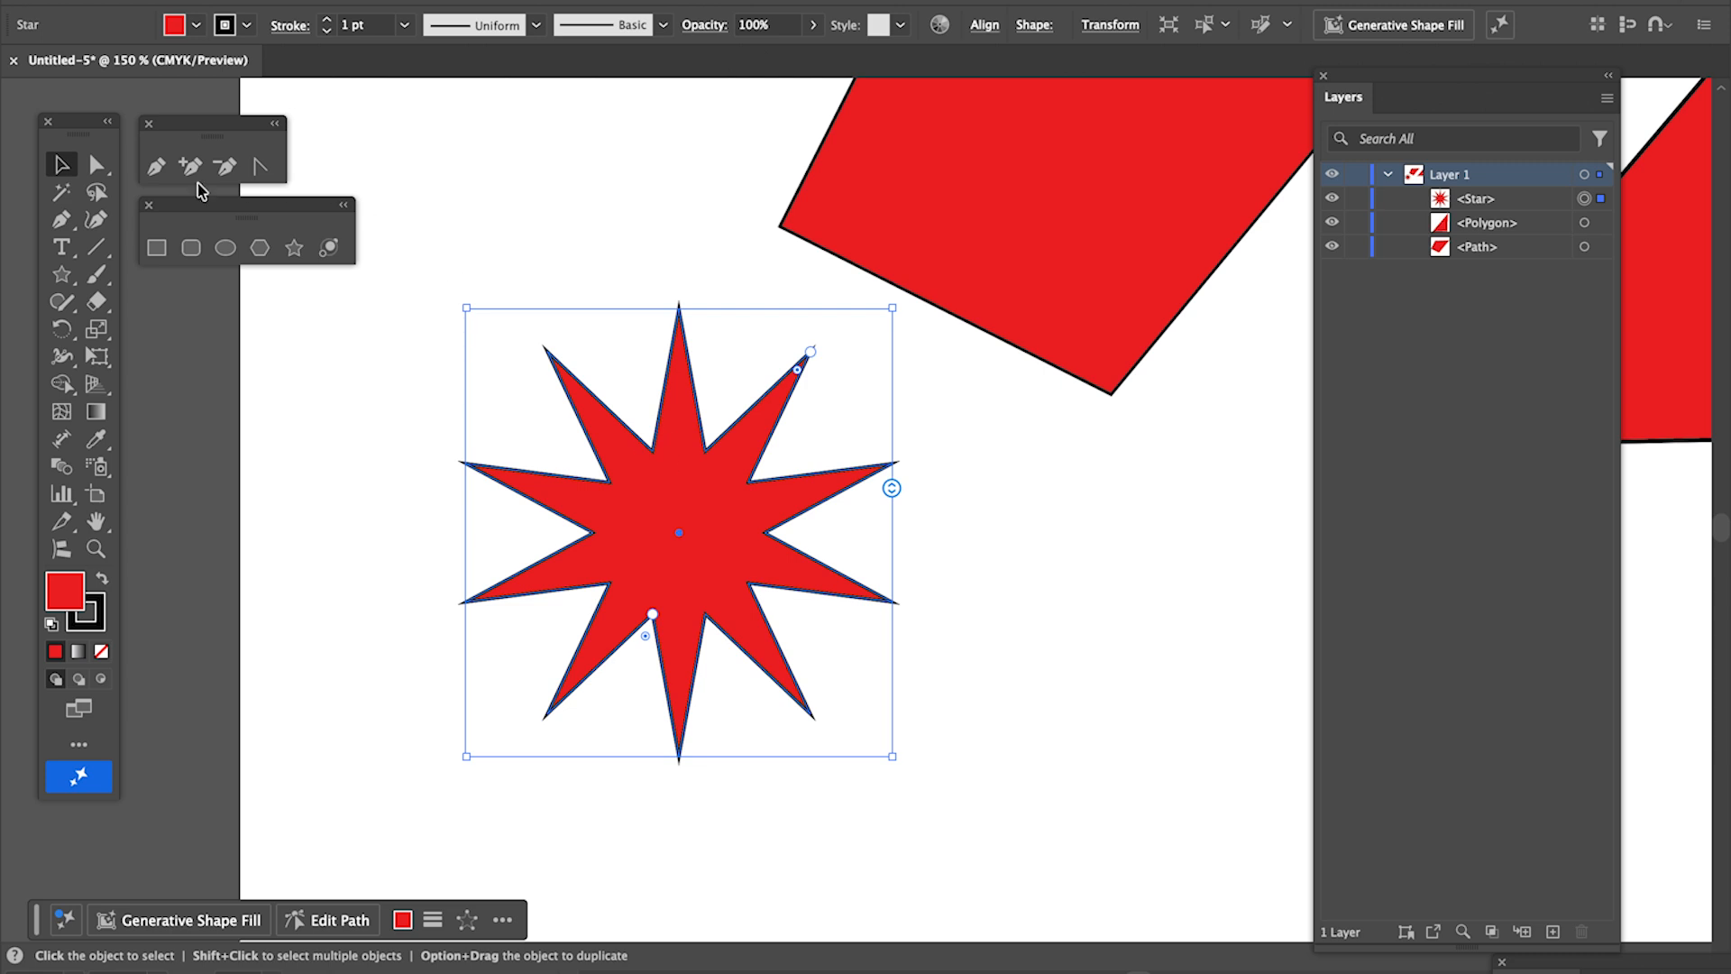
pyautogui.click(97, 164)
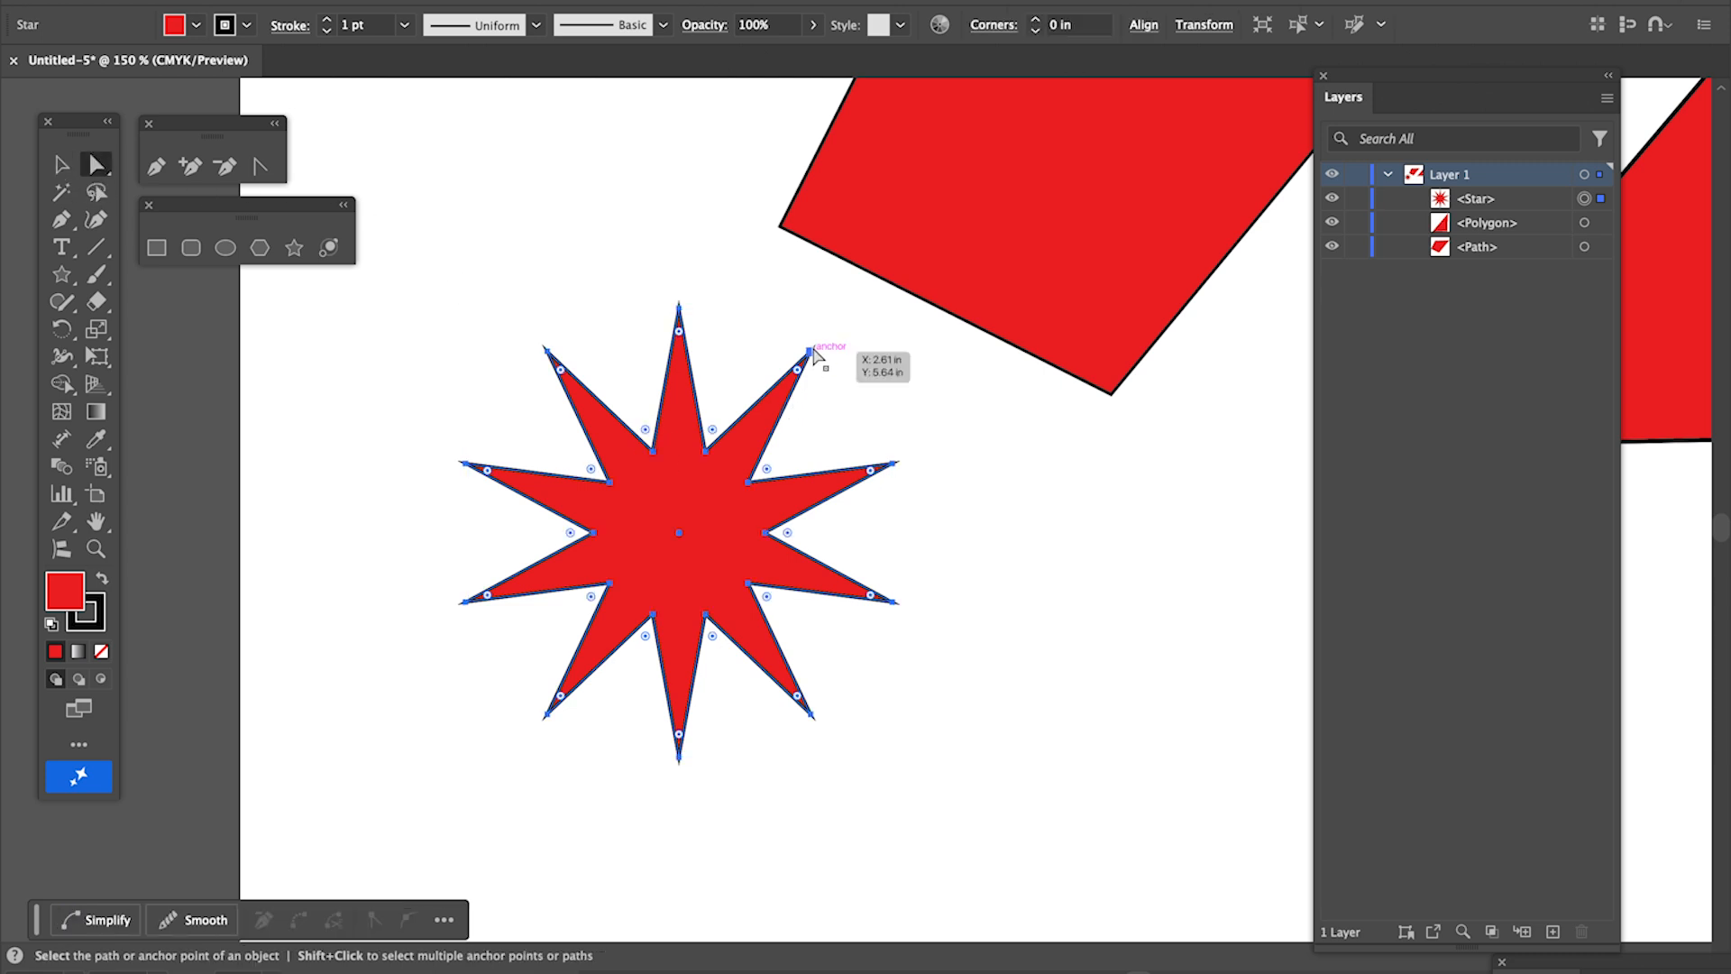
pyautogui.moveTo(678, 305); pyautogui.dragTo(635, 383)
pyautogui.moveTo(632, 367); pyautogui.dragTo(630, 395)
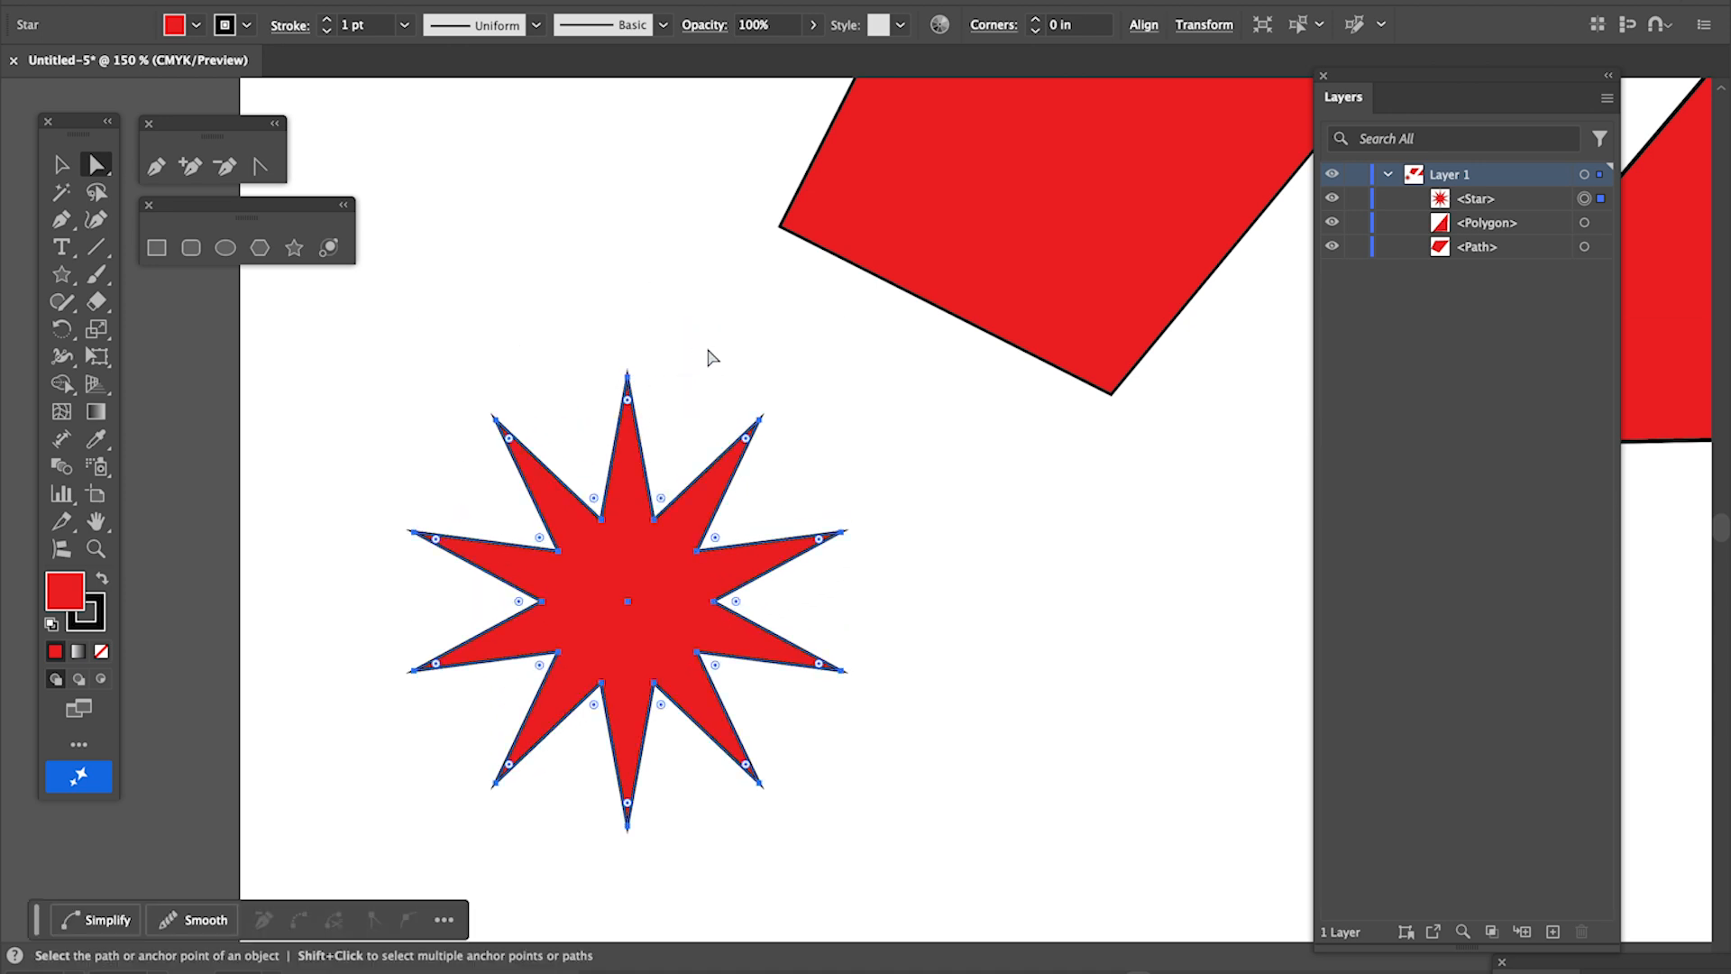
# - Lengthen the star's top, bottom and two right-side spikes by pulling their individual tip anchors outward
pyautogui.click(708, 355)
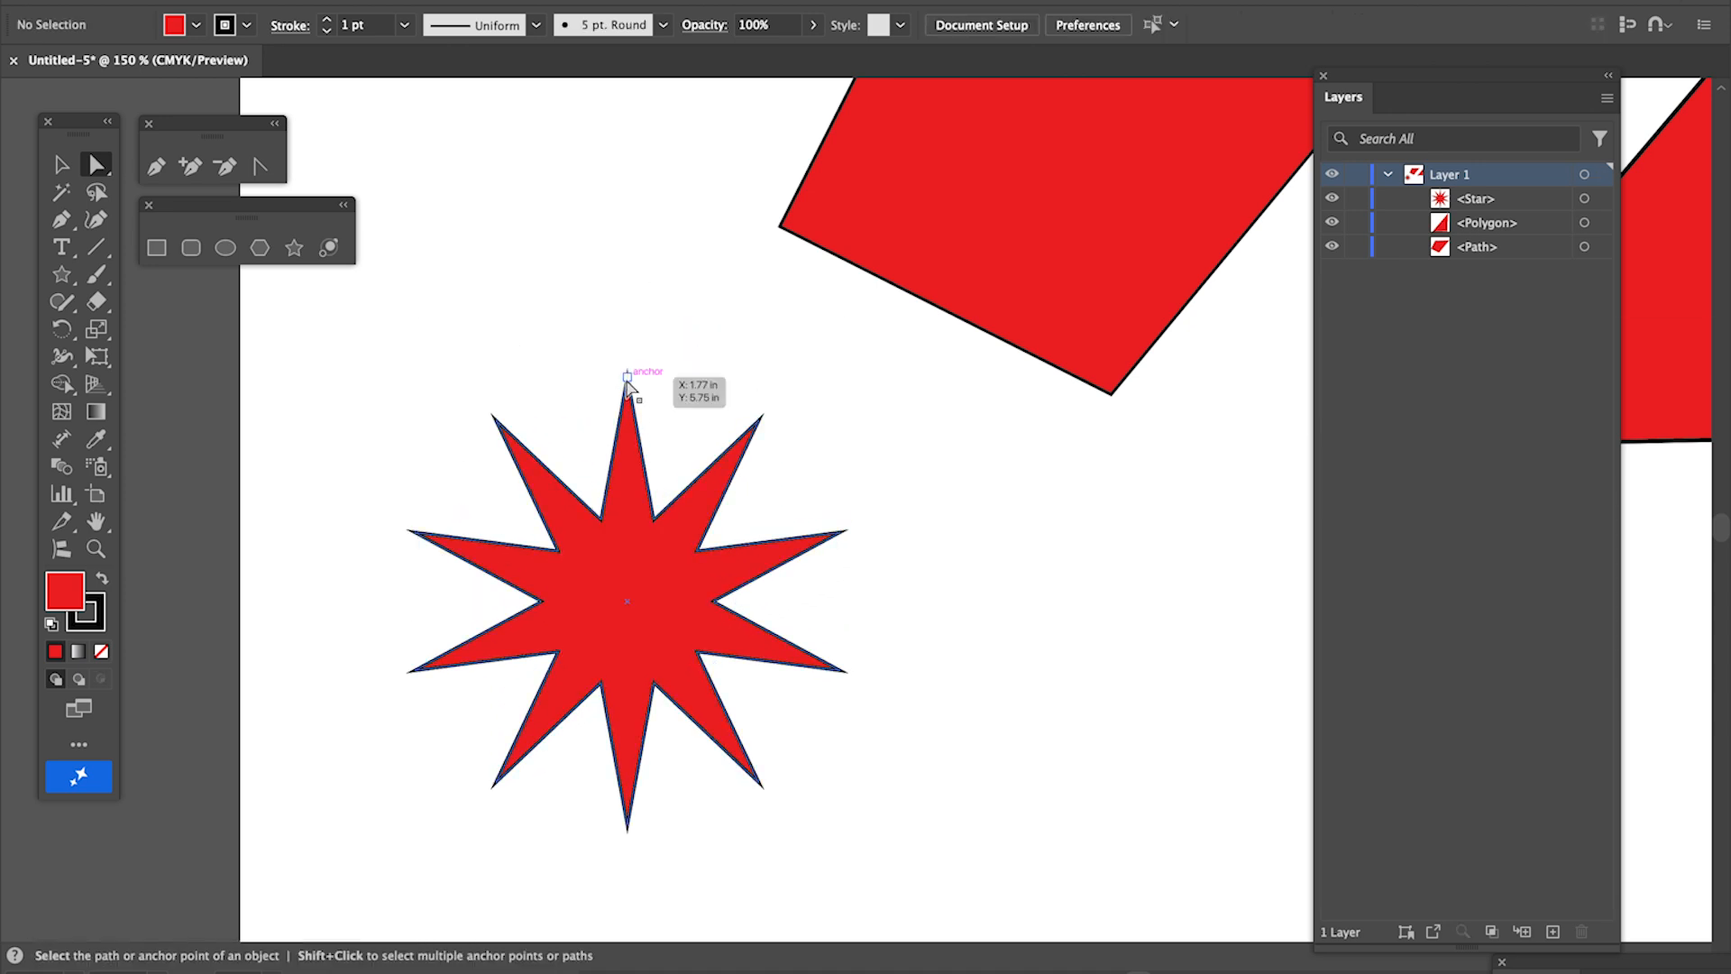
pyautogui.moveTo(627, 377); pyautogui.dragTo(630, 174)
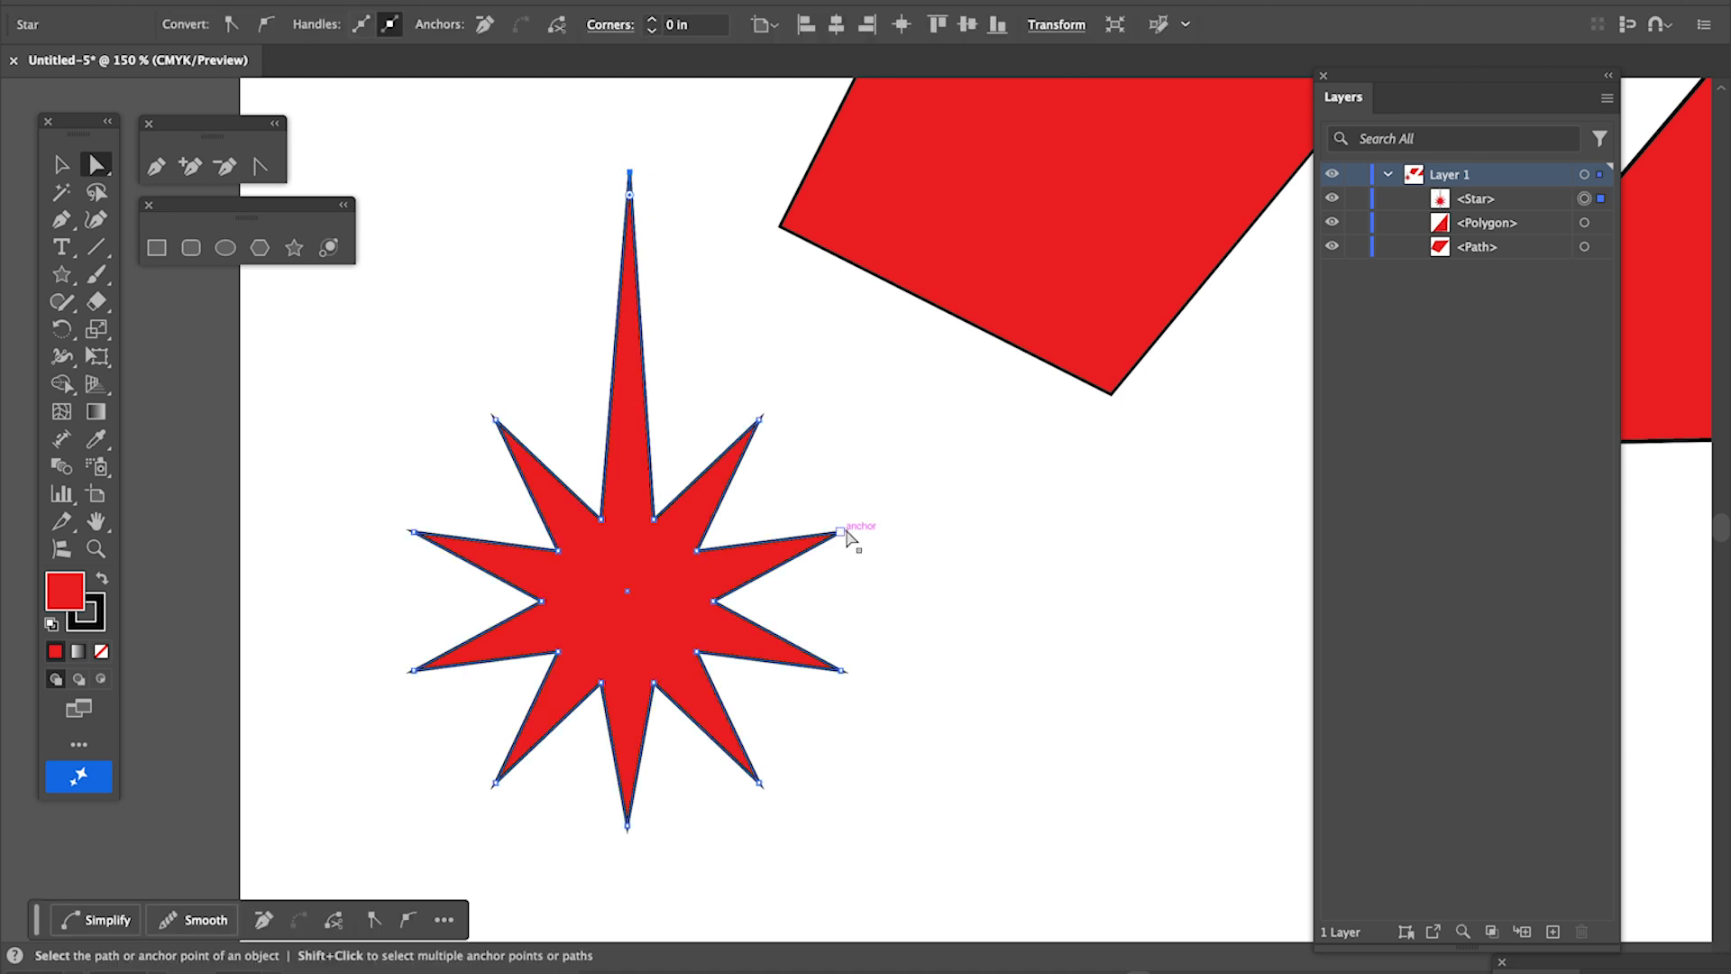
pyautogui.moveTo(844, 533); pyautogui.dragTo(1135, 572)
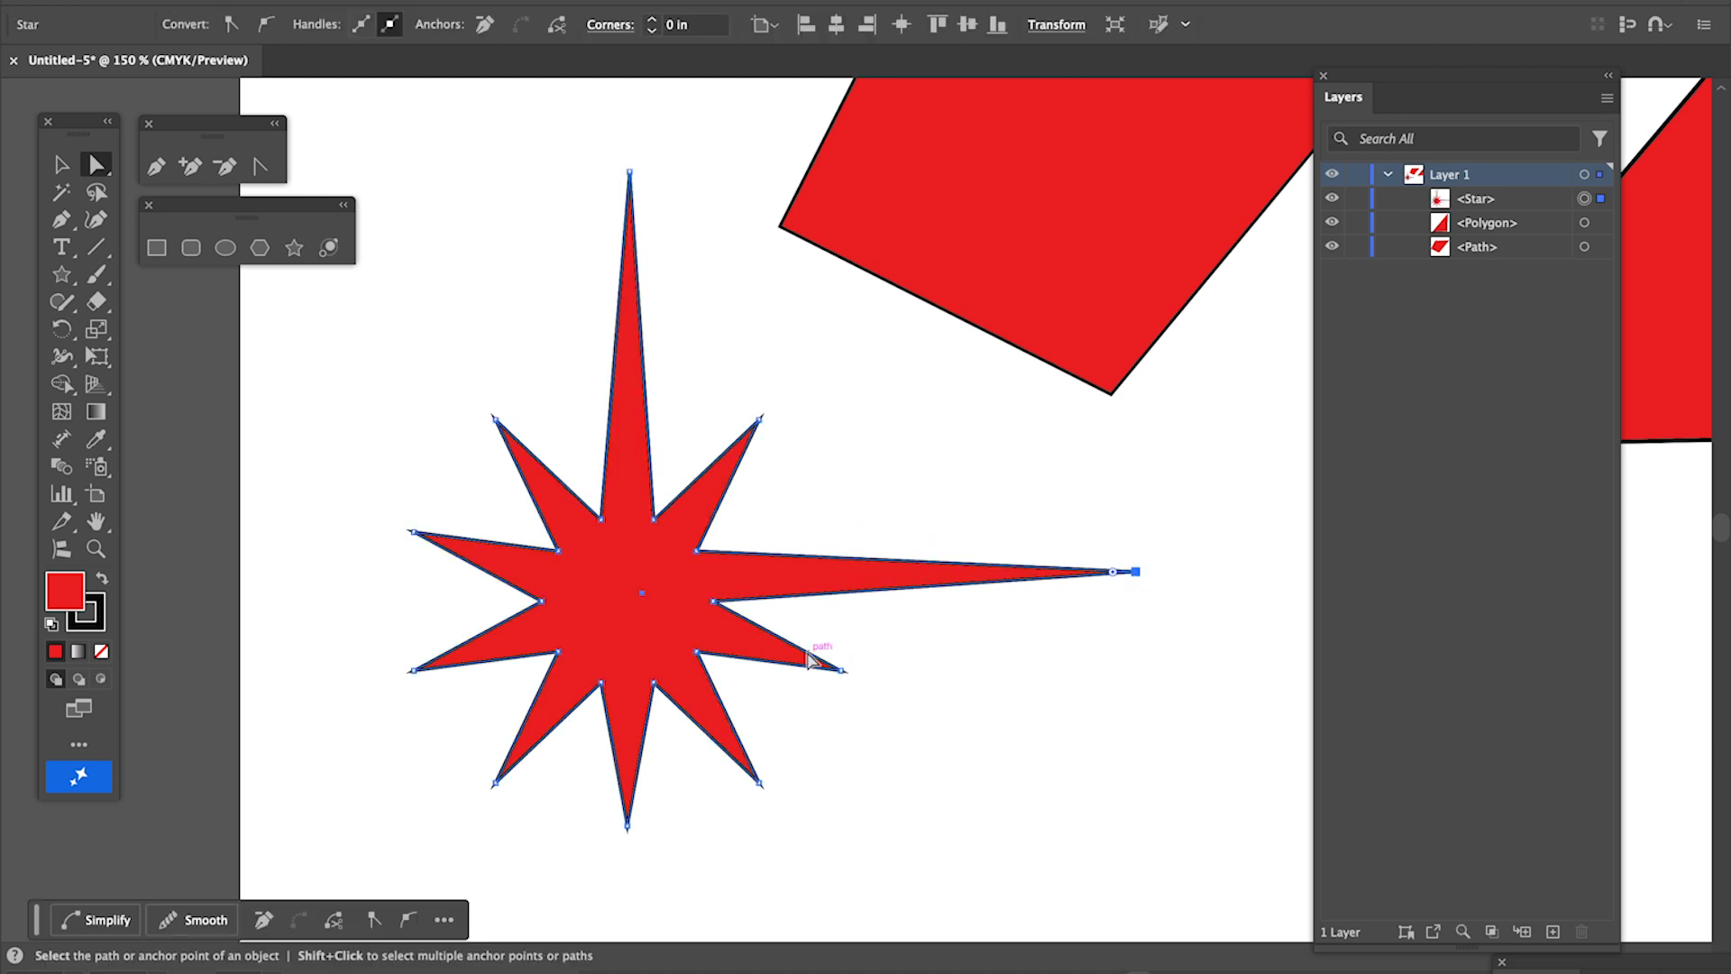
pyautogui.moveTo(844, 671); pyautogui.dragTo(1039, 765)
pyautogui.moveTo(627, 831); pyautogui.dragTo(629, 895)
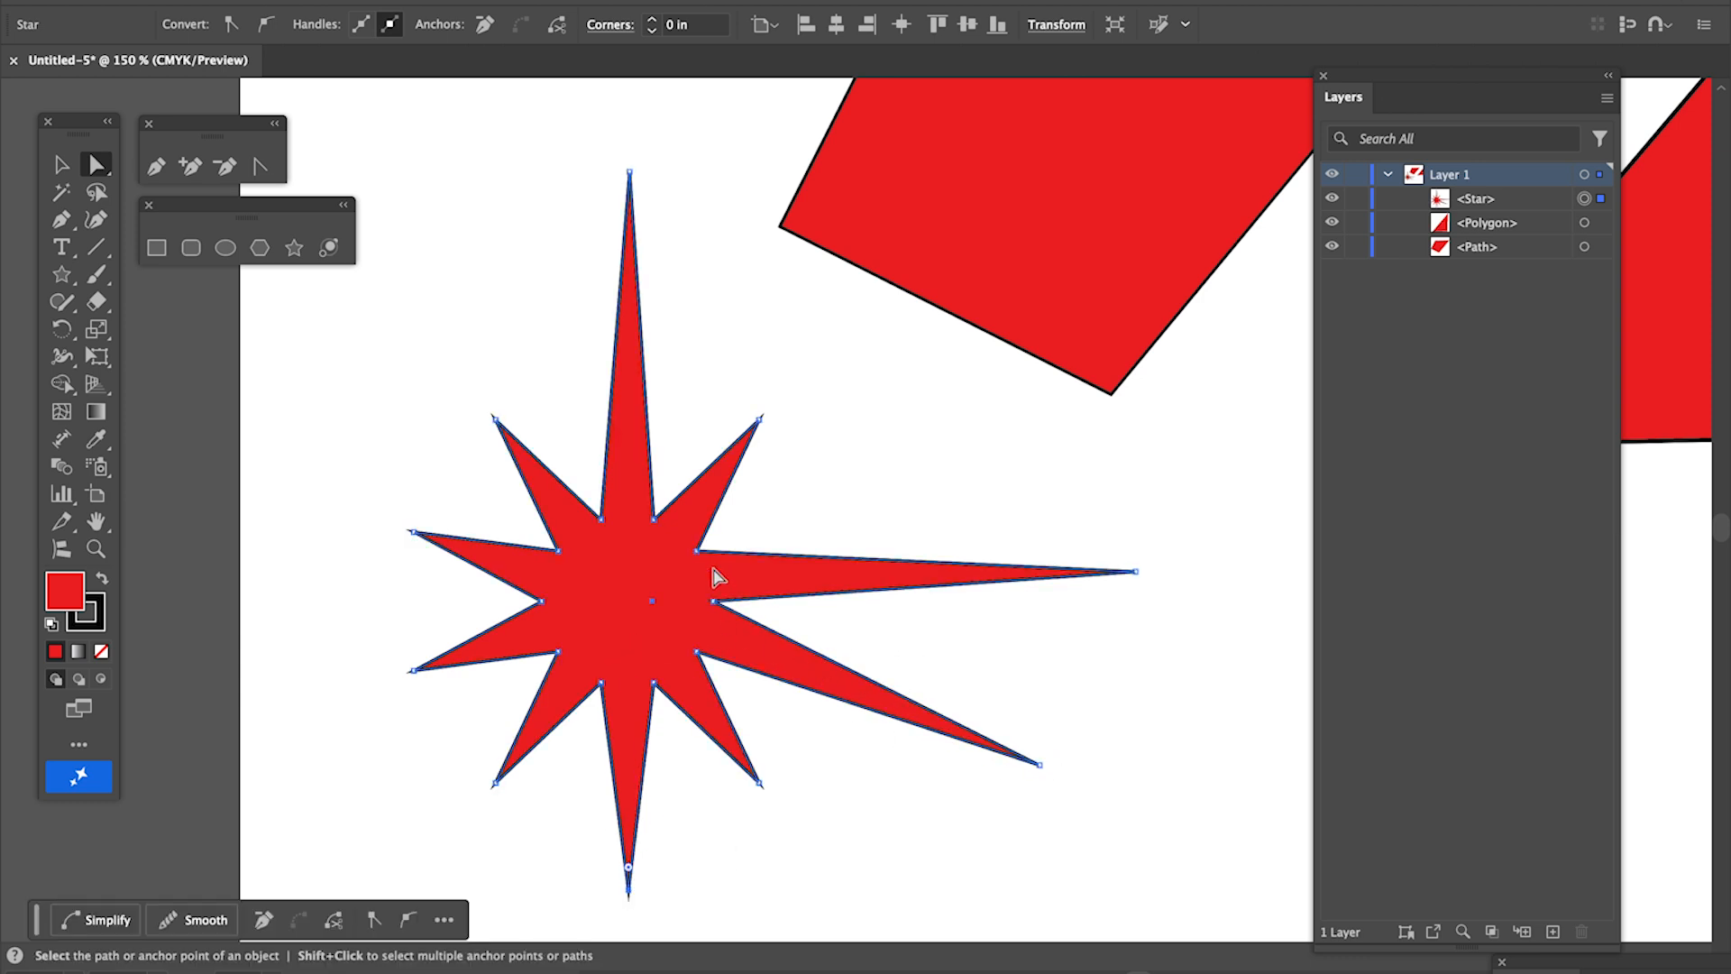
# - Rotate the reshaped star clockwise with the Selection tool so its long top spike points to the upper right, and deselect it
pyautogui.click(61, 164)
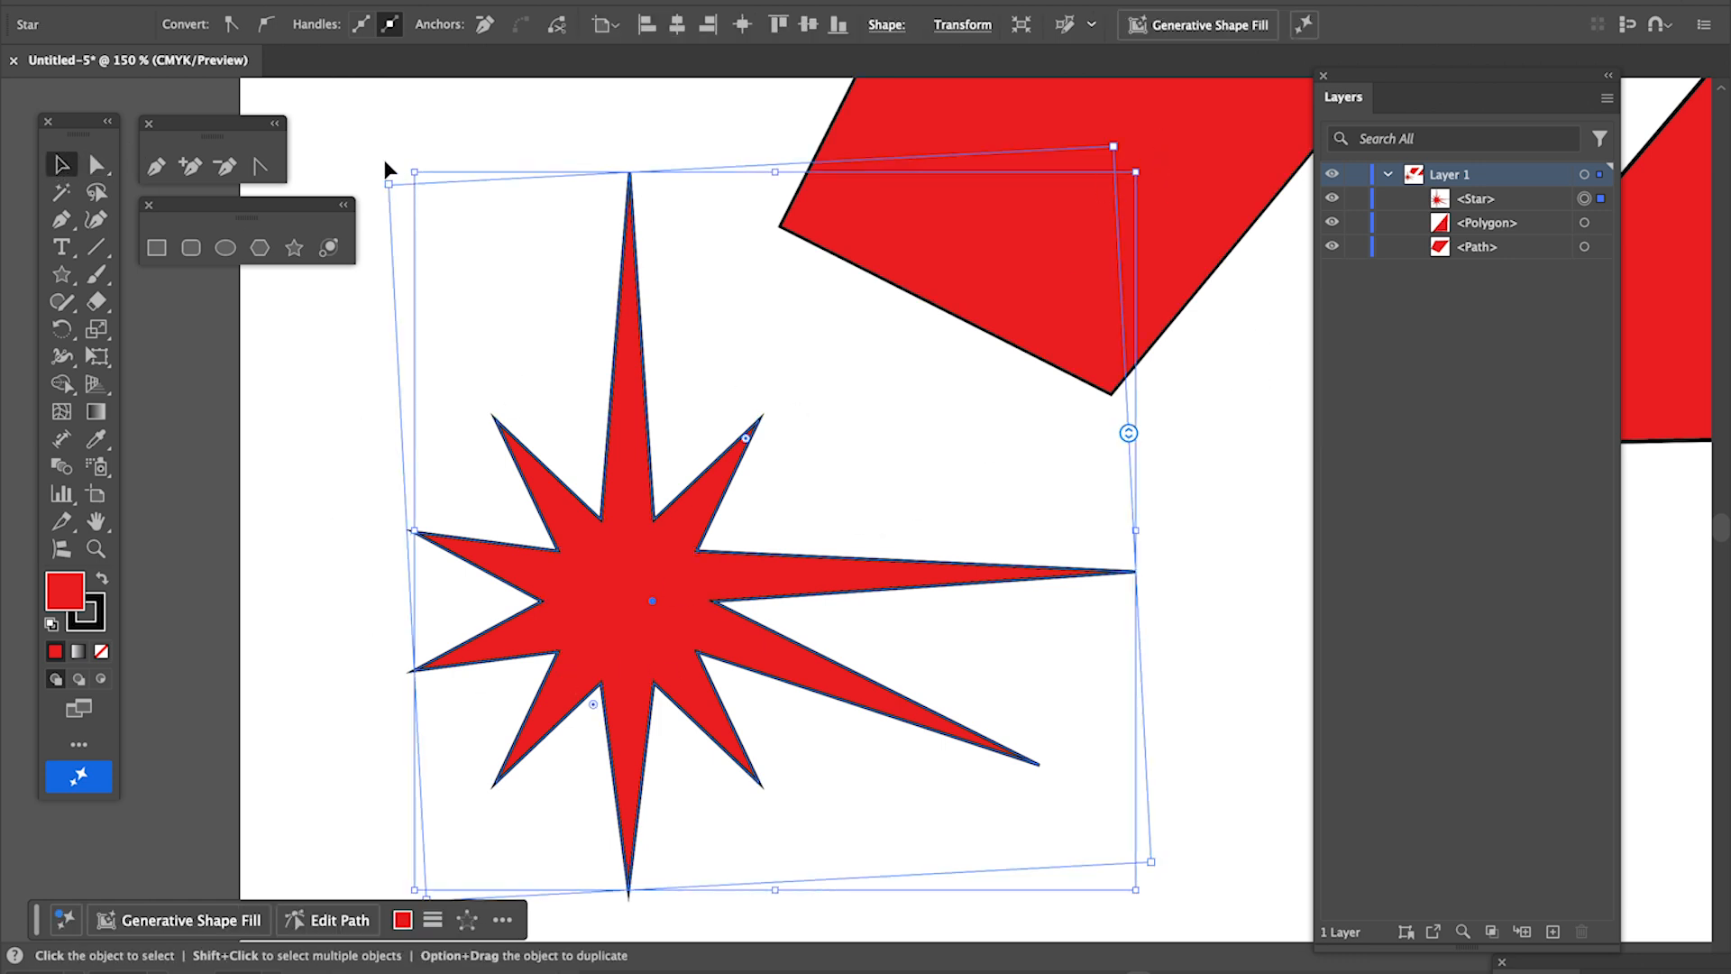
pyautogui.moveTo(372, 171); pyautogui.dragTo(725, 161)
pyautogui.click(619, 162)
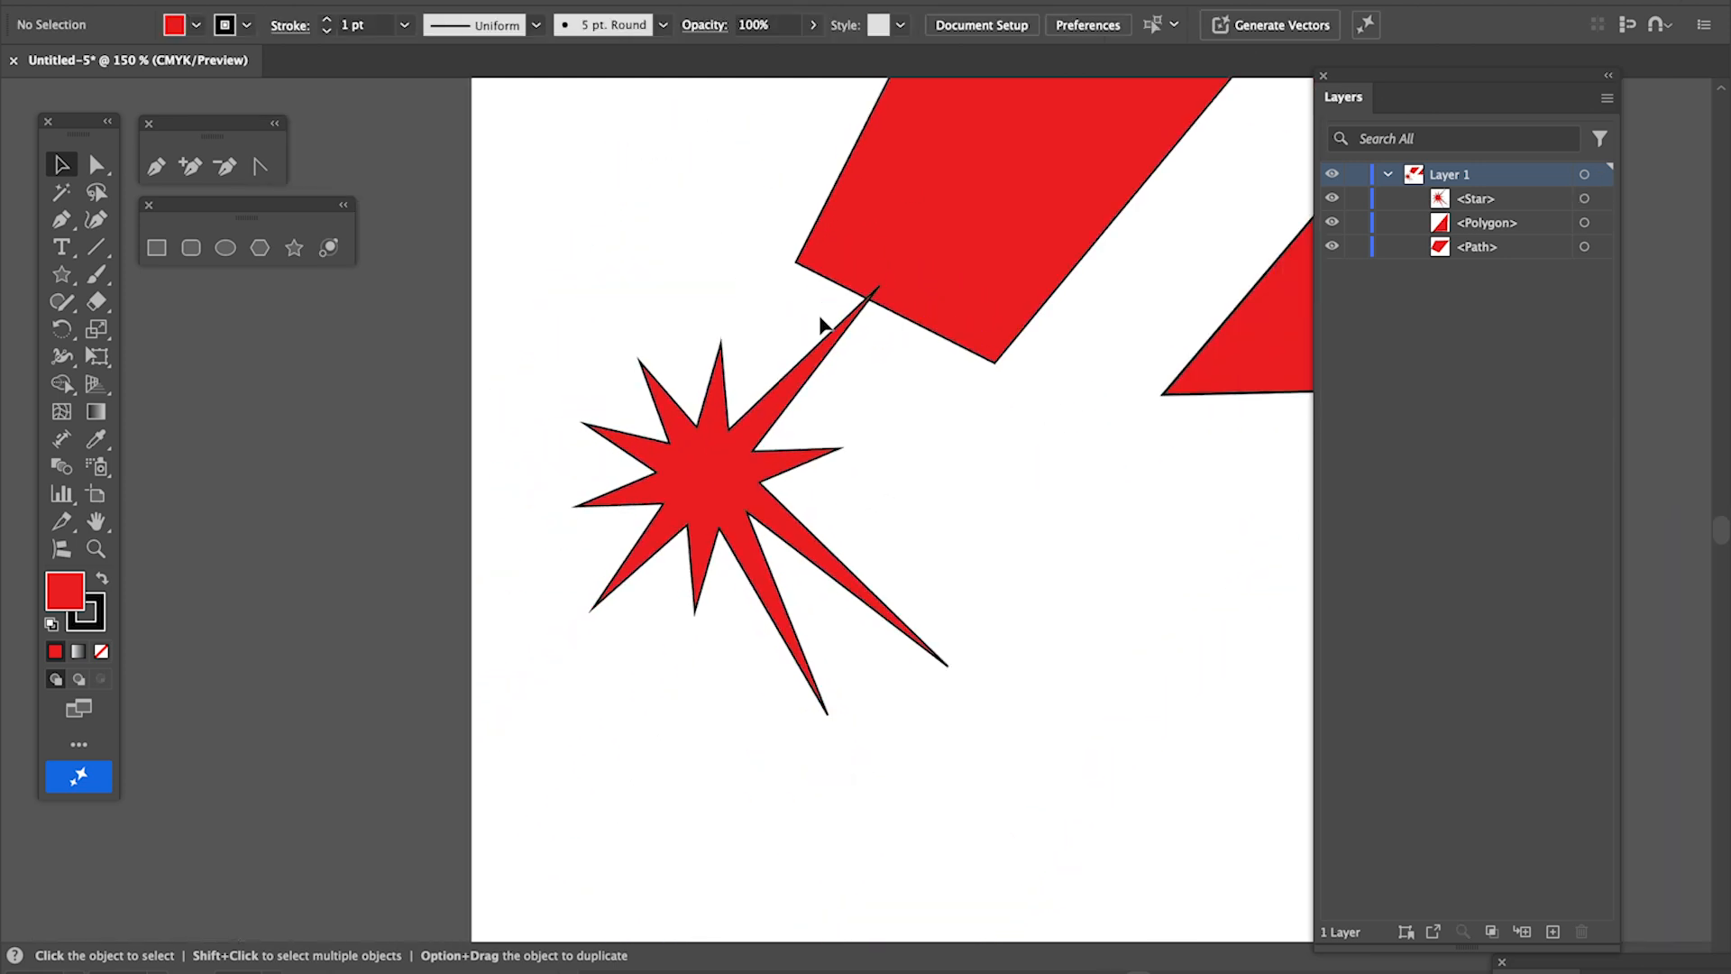
# - Select the star, the triangle and the reshaped square together and delete them all
pyautogui.scroll(-1, 825, 326)
pyautogui.hscroll(4, 824, 325)
pyautogui.scroll(2, 824, 326)
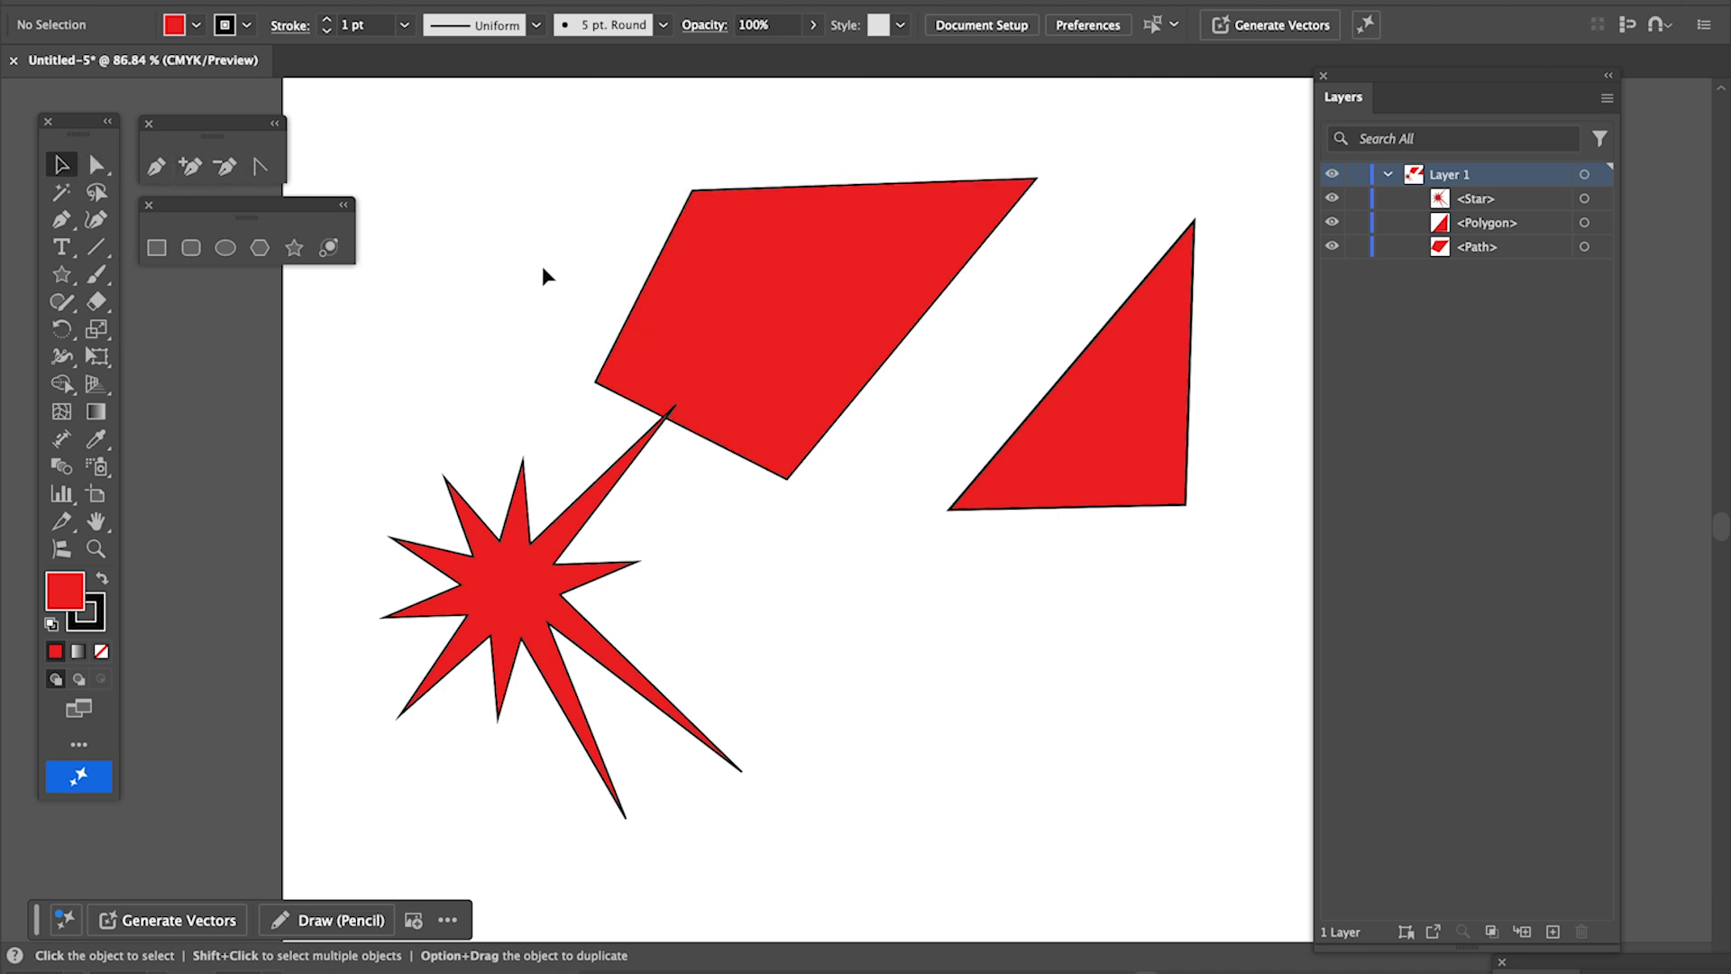
pyautogui.moveTo(463, 260); pyautogui.dragTo(1067, 734)
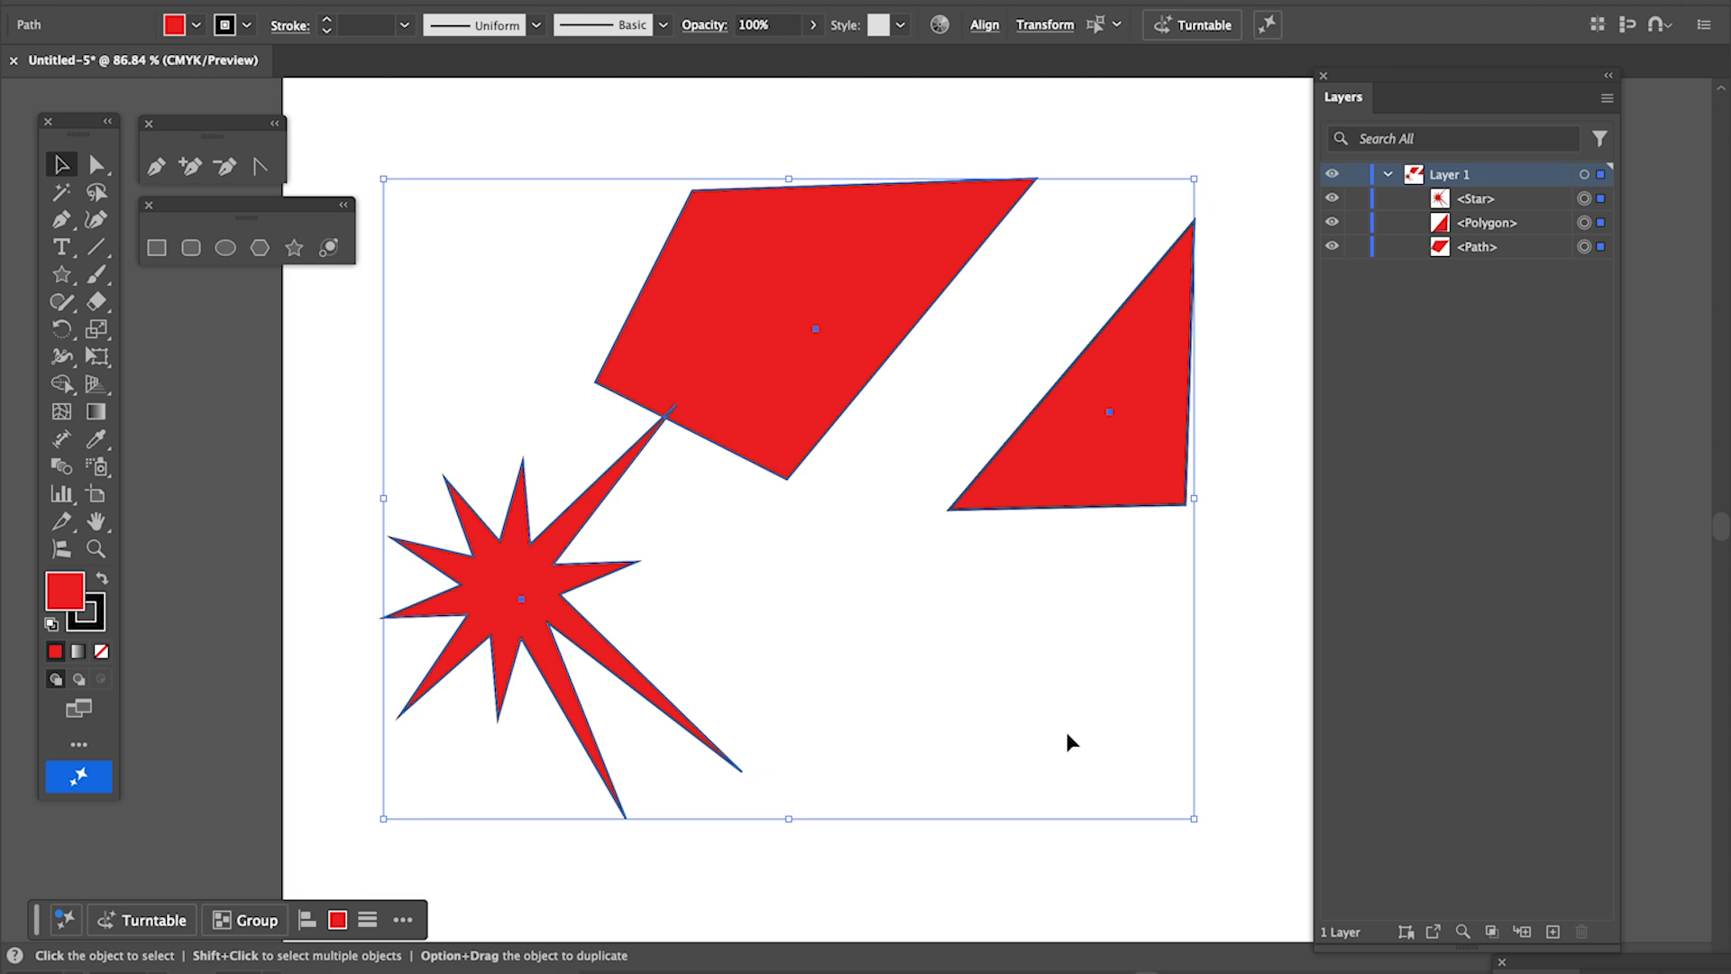
pyautogui.press('Delete')
# - Draw two red squares of nearly equal size side by side with the Rectangle tool, leaving a narrow gap between them
pyautogui.click(156, 247)
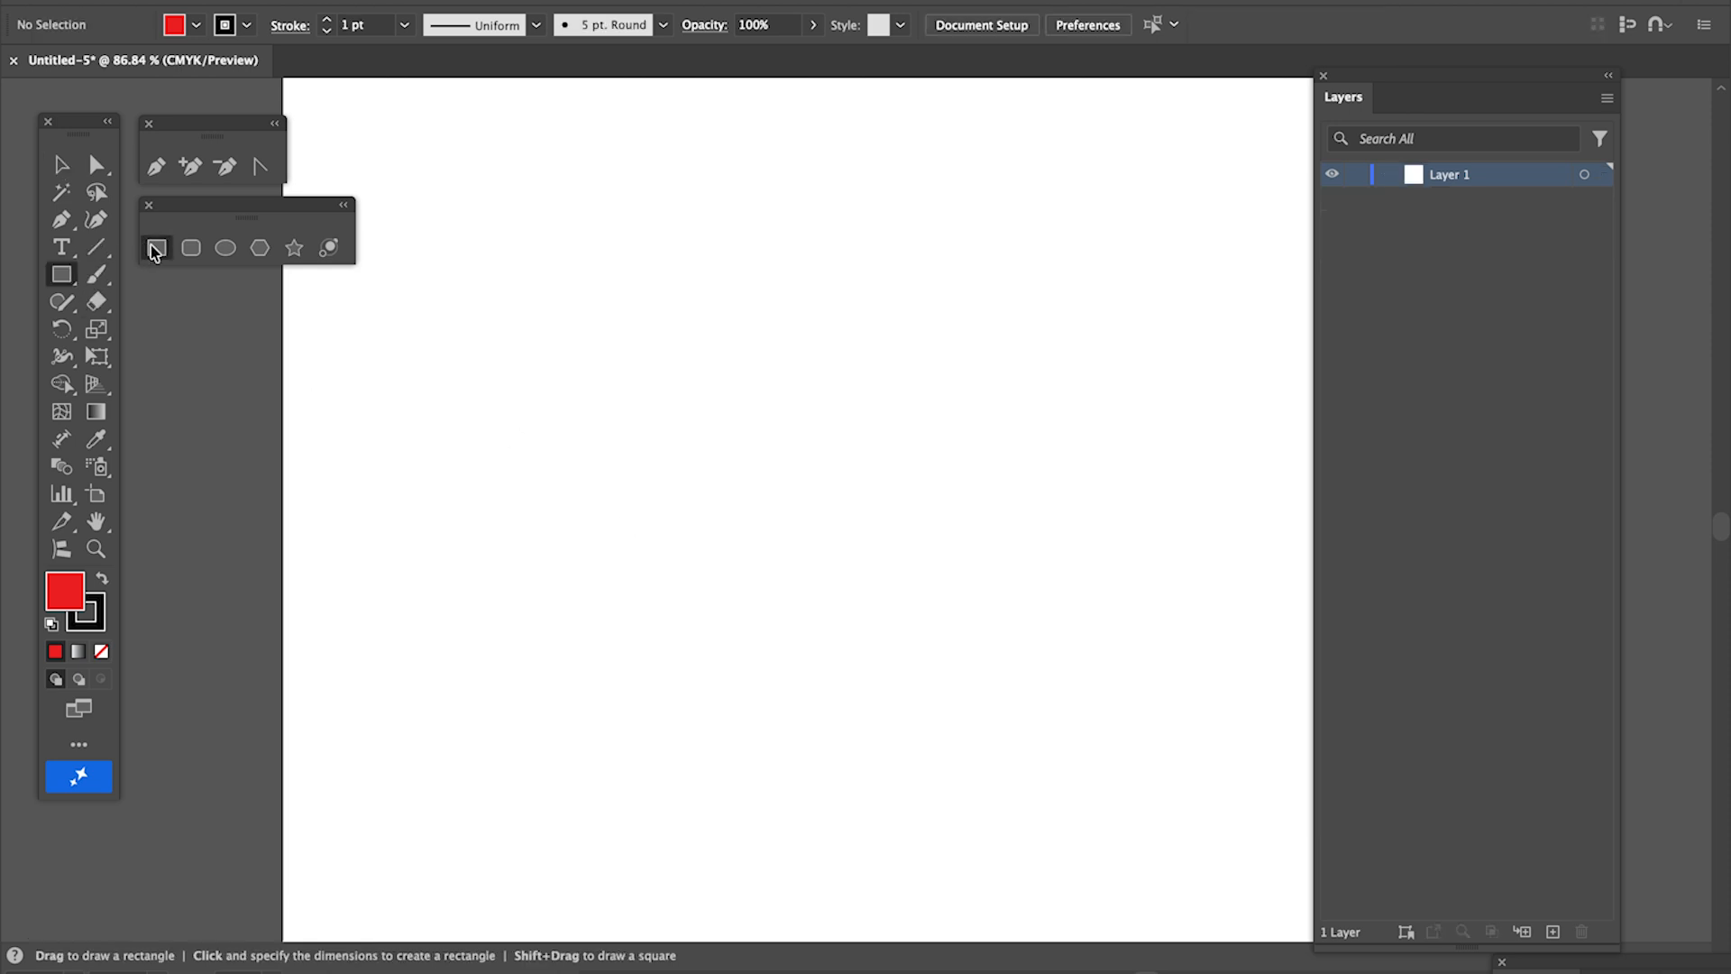
pyautogui.moveTo(433, 276); pyautogui.dragTo(660, 502)
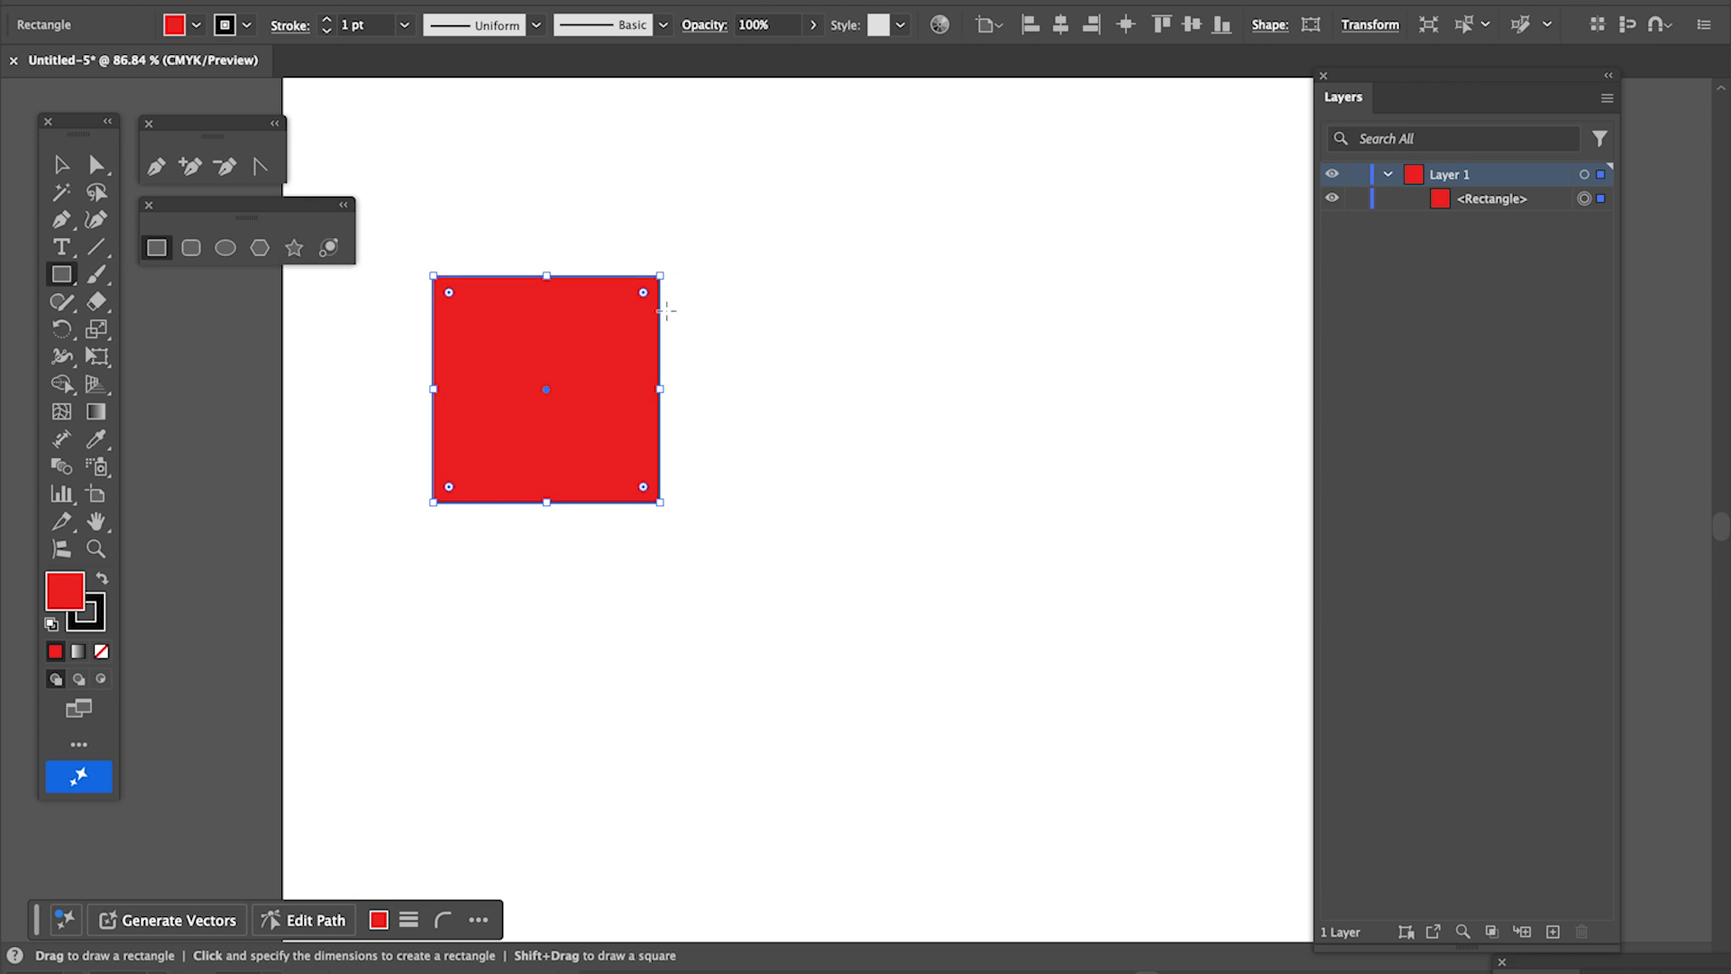
pyautogui.moveTo(713, 276); pyautogui.dragTo(930, 501)
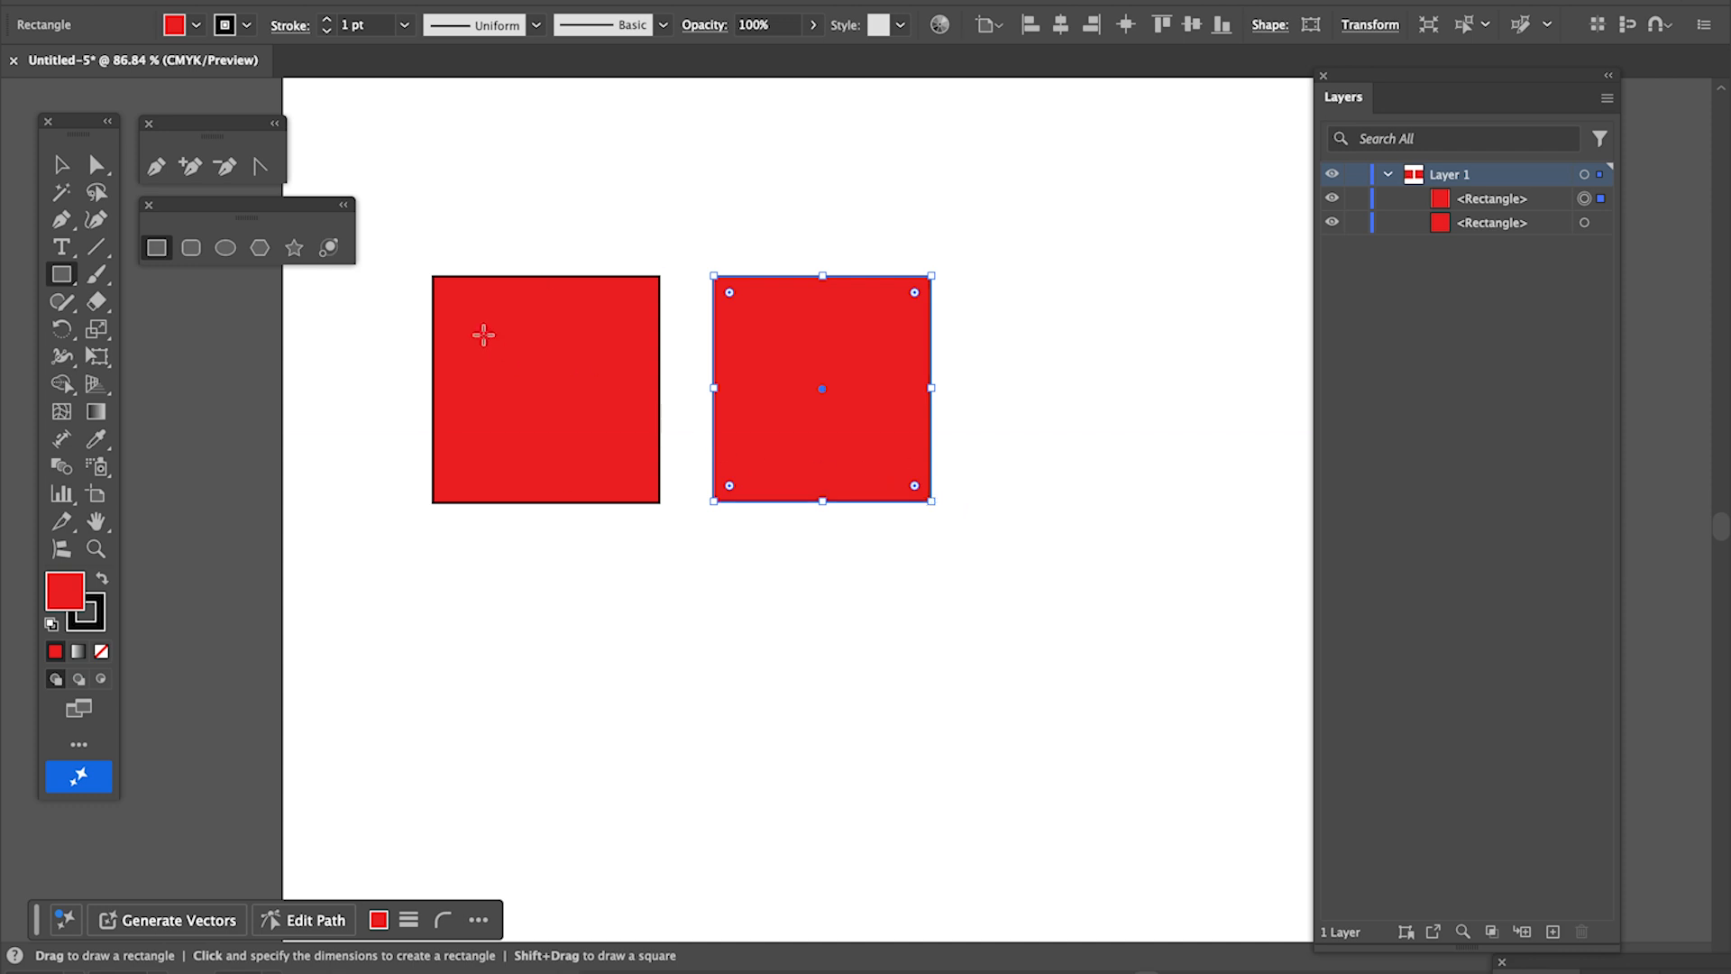
# - Marquee-select both whole squares with the Selection tool by enclosing only their facing upper corners
pyautogui.press('v')
pyautogui.click(488, 228)
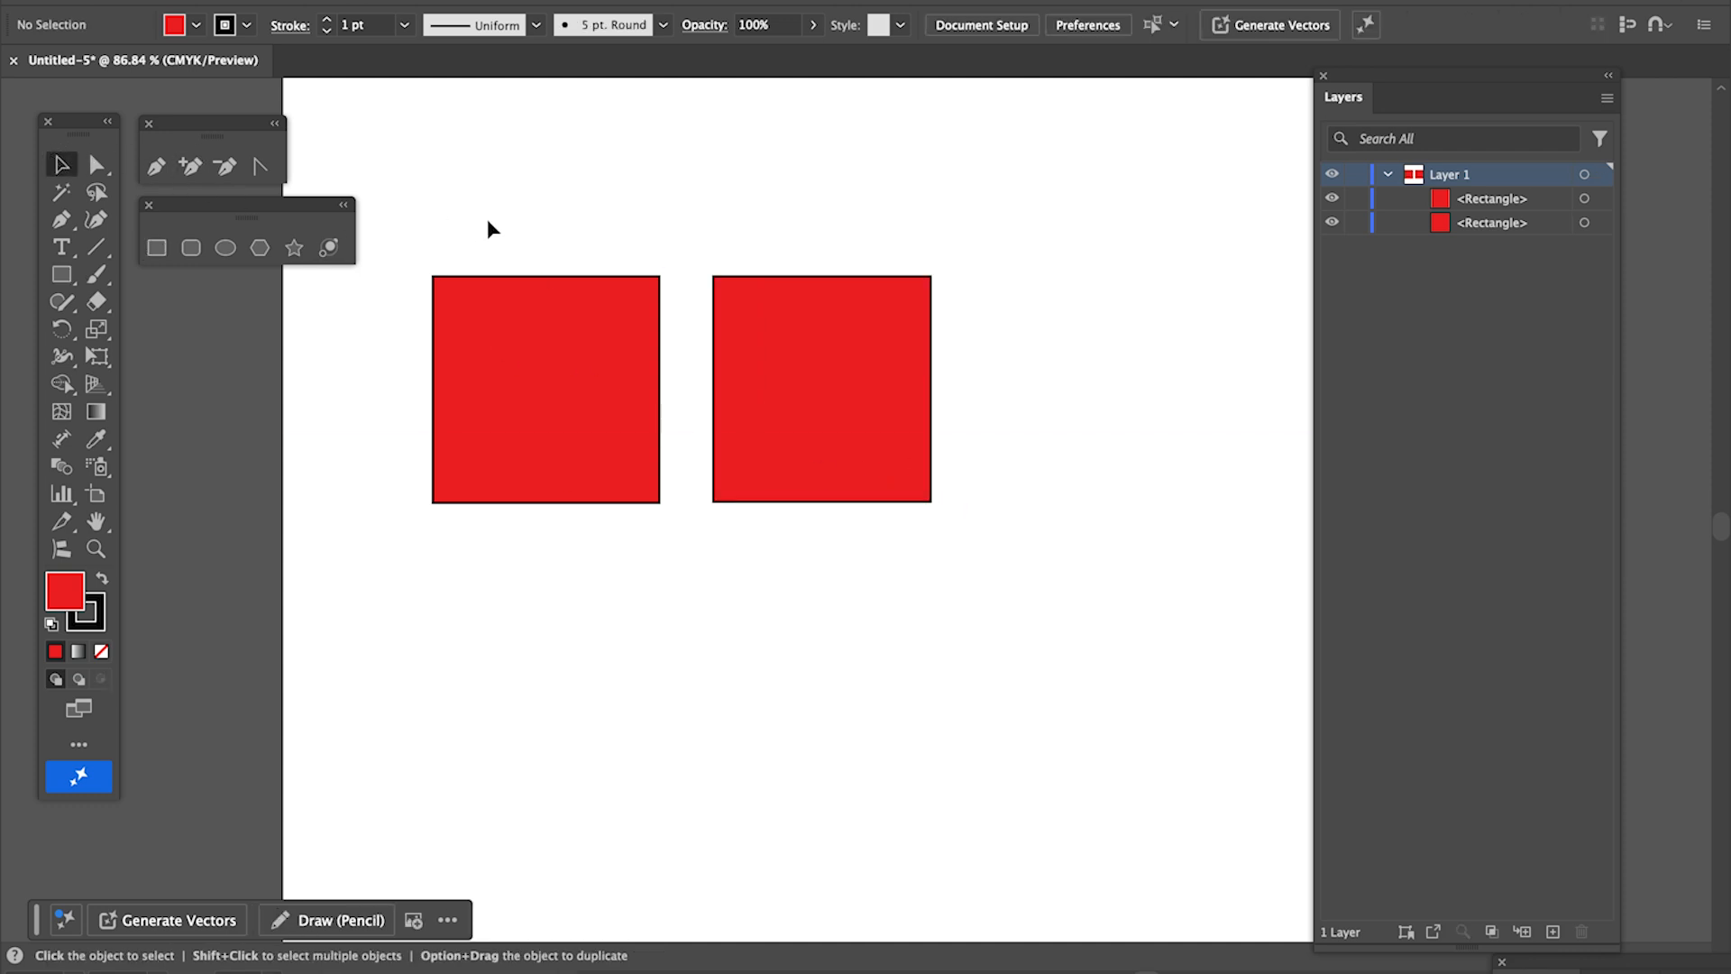
pyautogui.moveTo(600, 248); pyautogui.dragTo(754, 305)
pyautogui.click(681, 210)
pyautogui.moveTo(611, 148); pyautogui.dragTo(831, 343)
pyautogui.scroll(3, 830, 344)
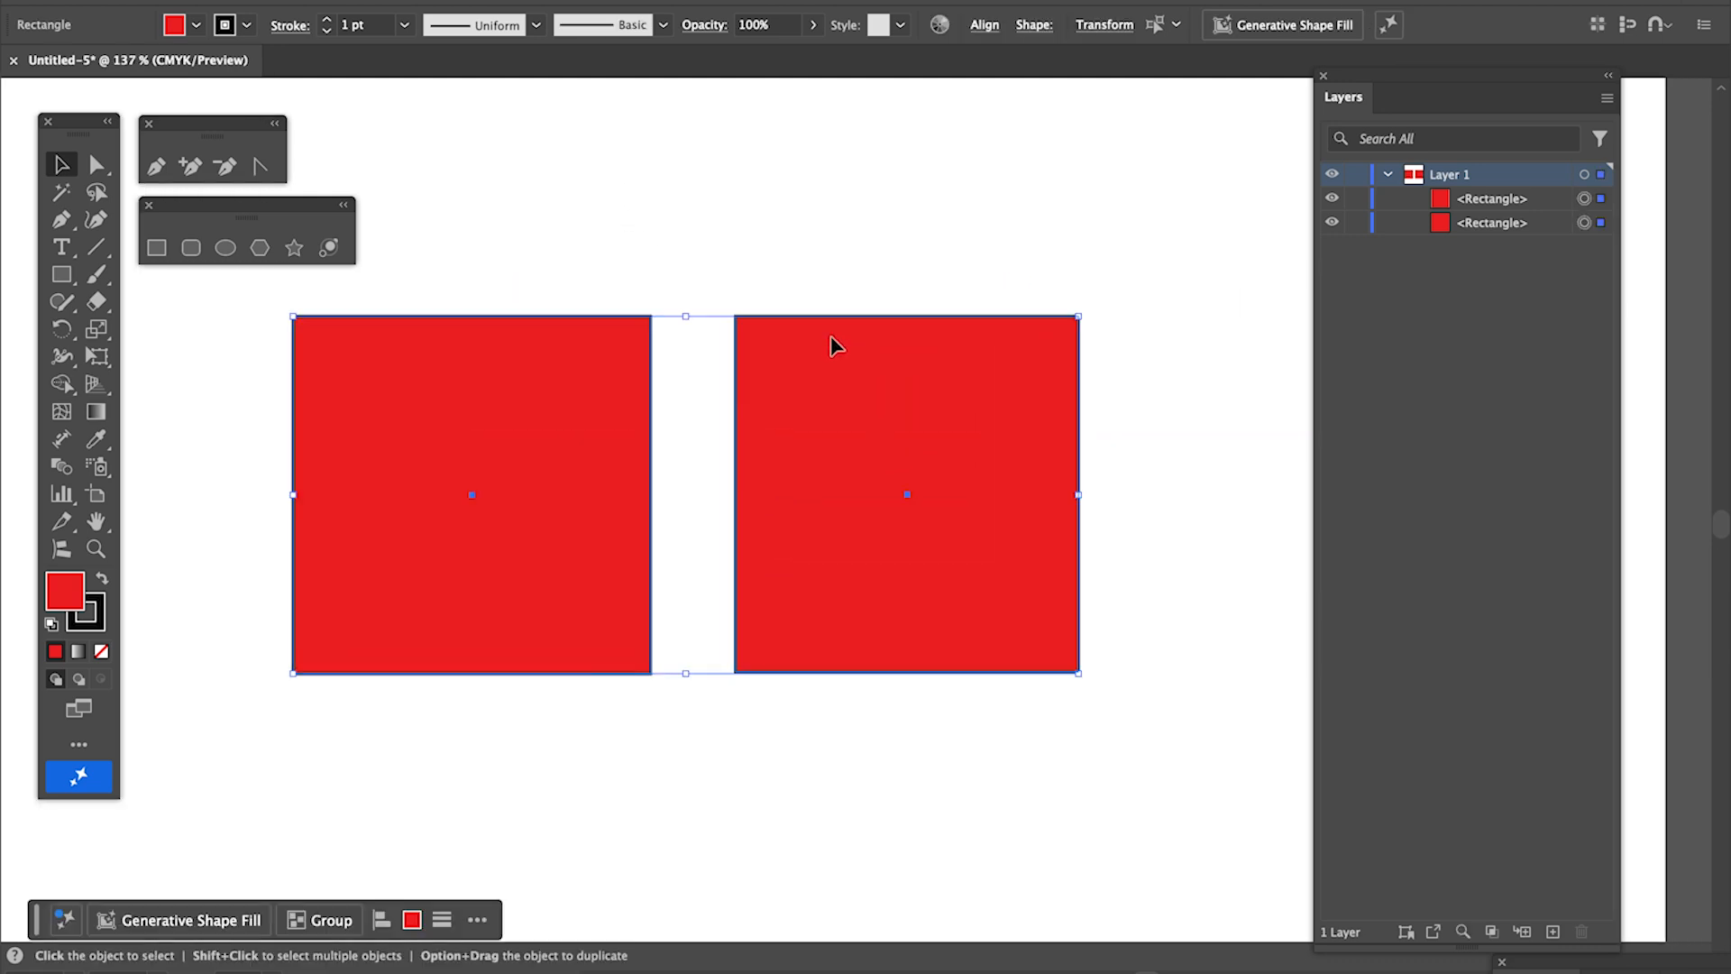
# - Select only the facing upper corner anchors of both squares and move them straight down together to the squares' mid-height, slanting both top edges
pyautogui.click(96, 164)
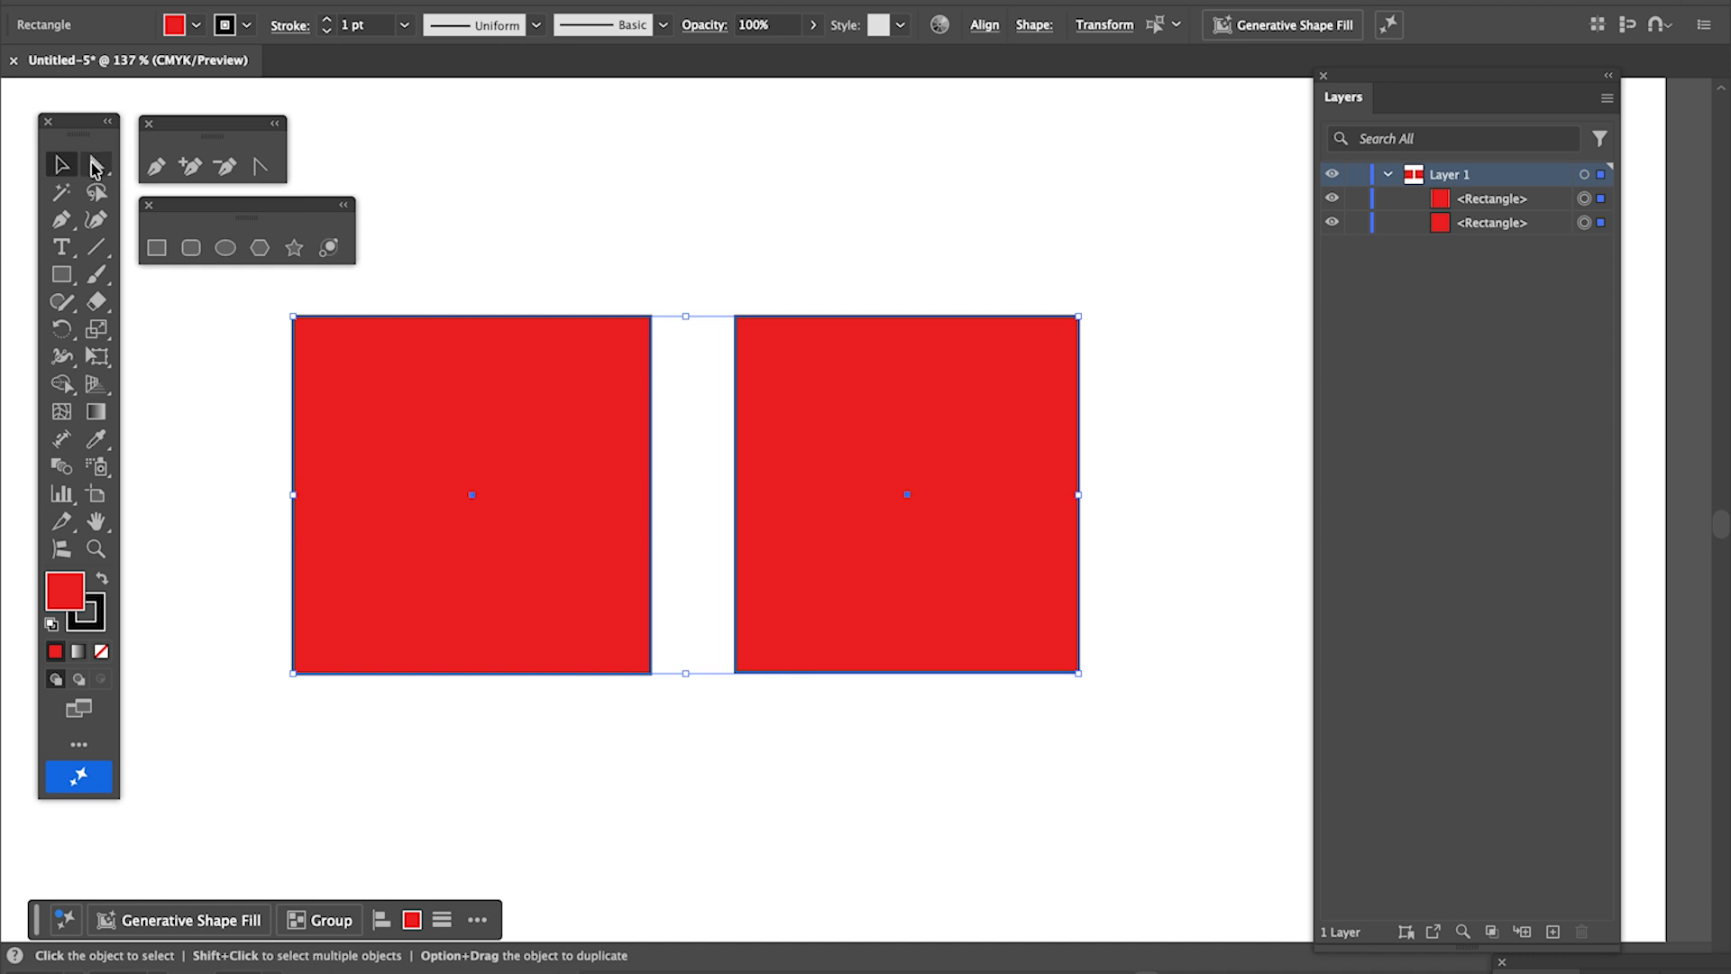
pyautogui.click(637, 203)
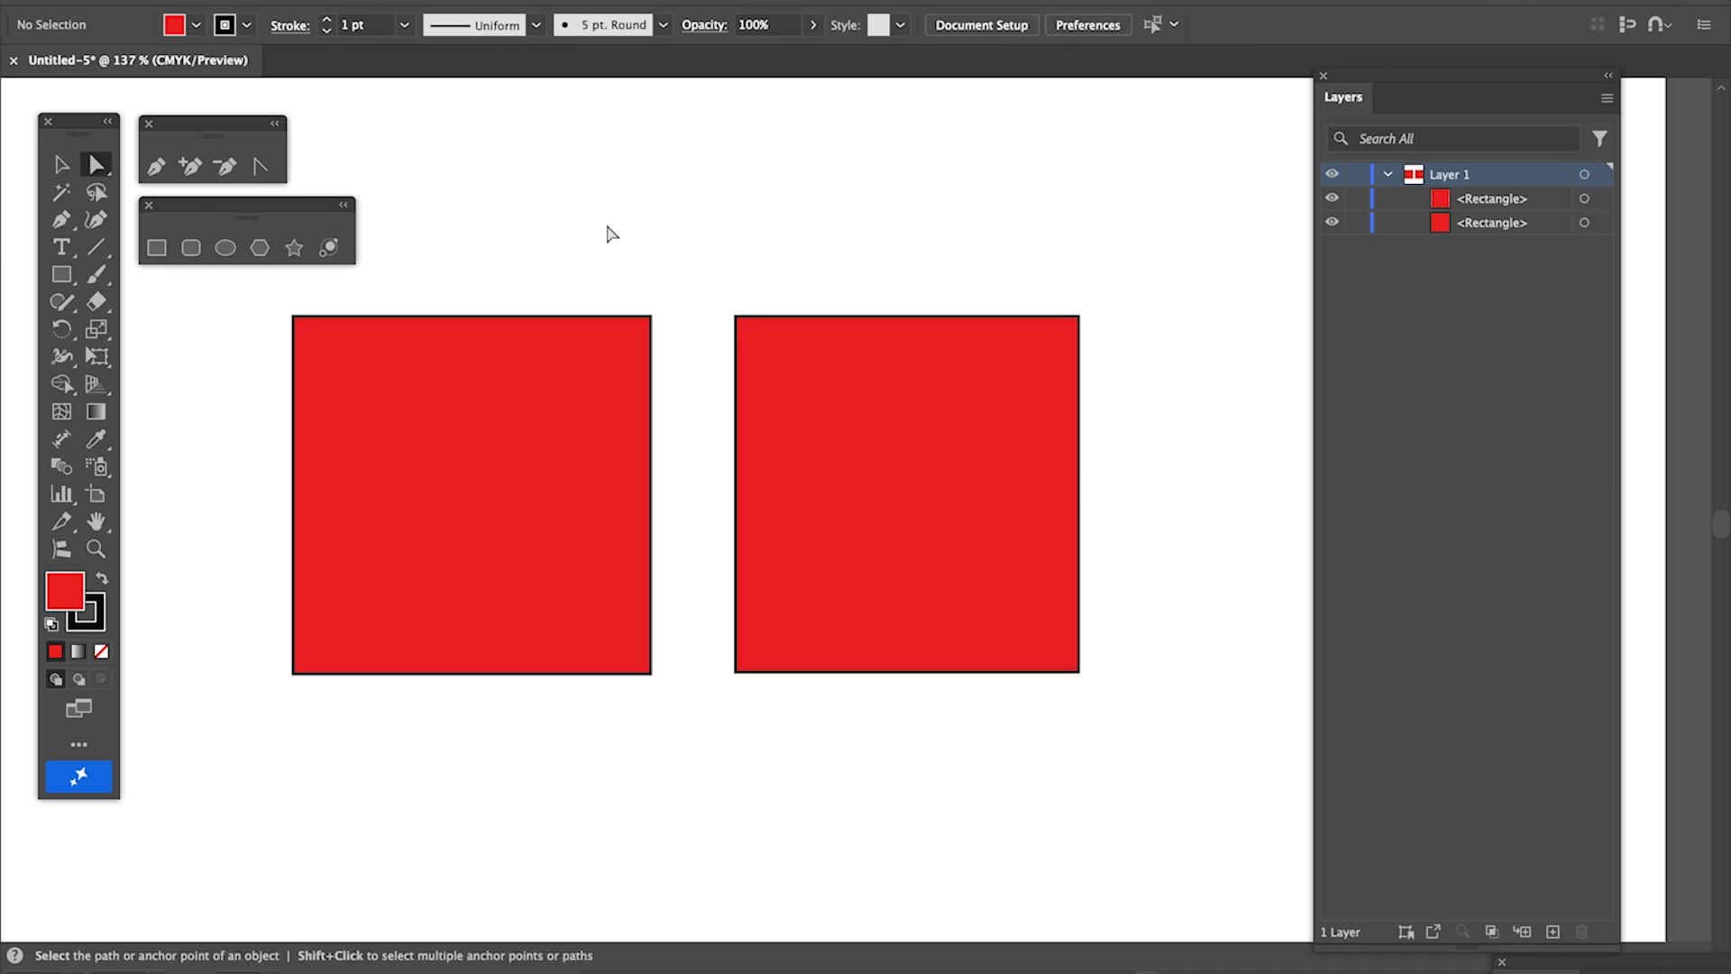
pyautogui.moveTo(615, 216); pyautogui.dragTo(755, 345)
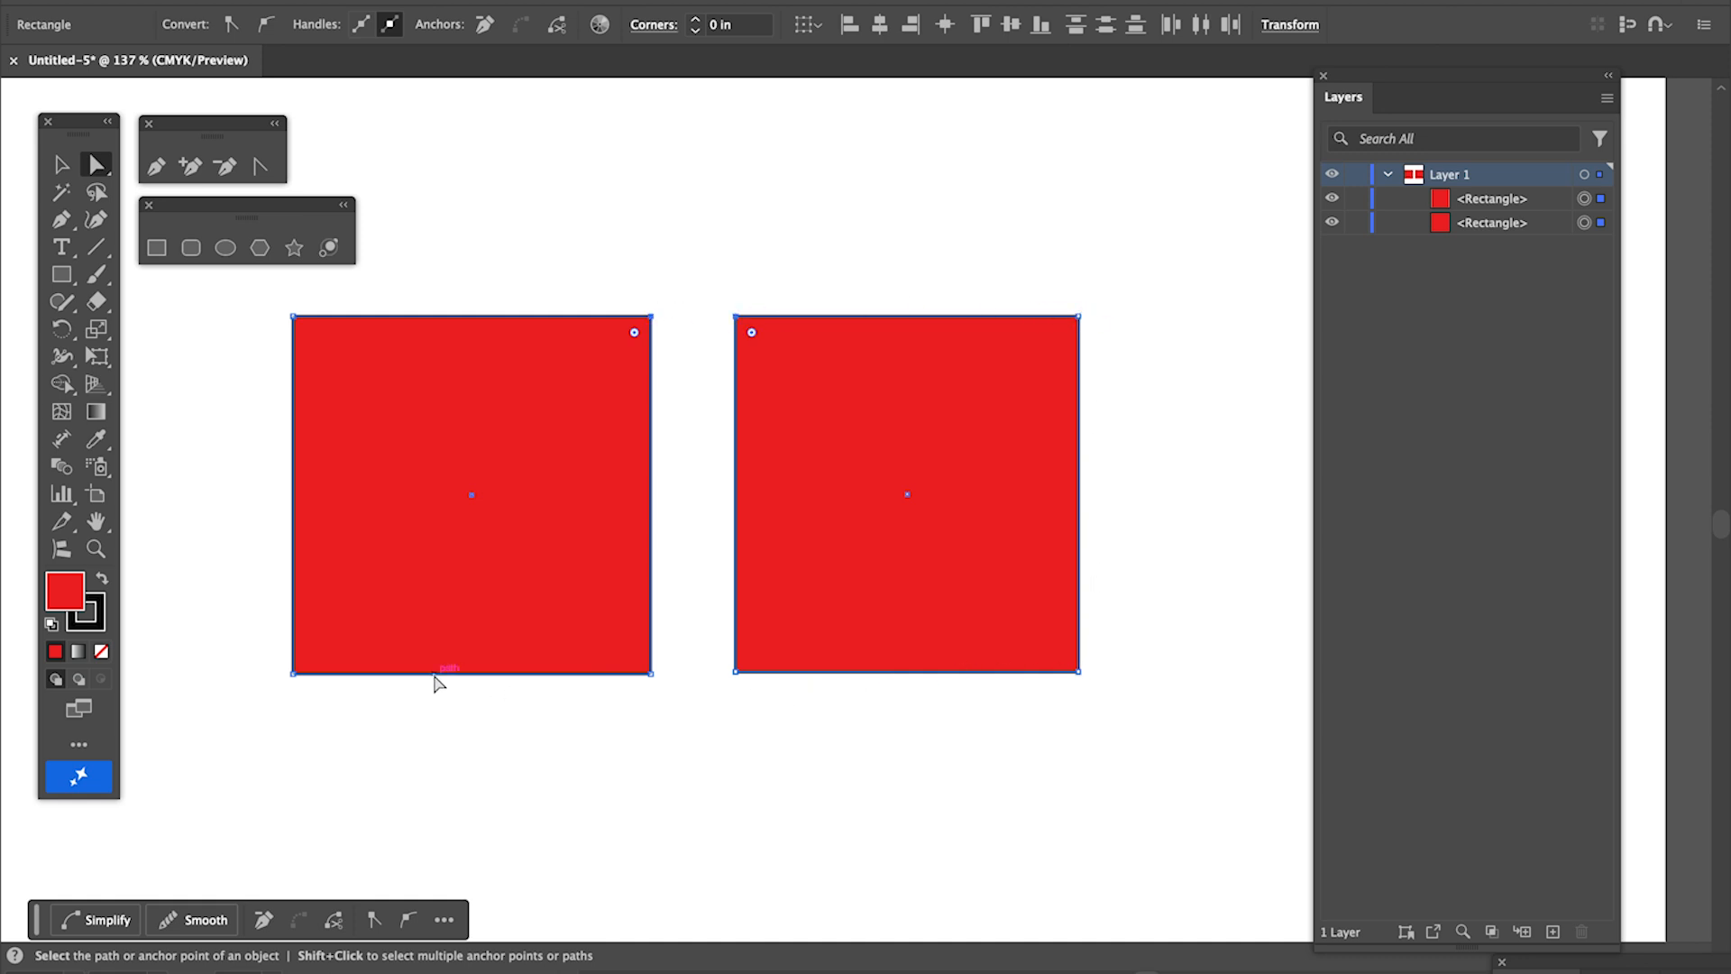
pyautogui.moveTo(739, 317); pyautogui.dragTo(739, 316)
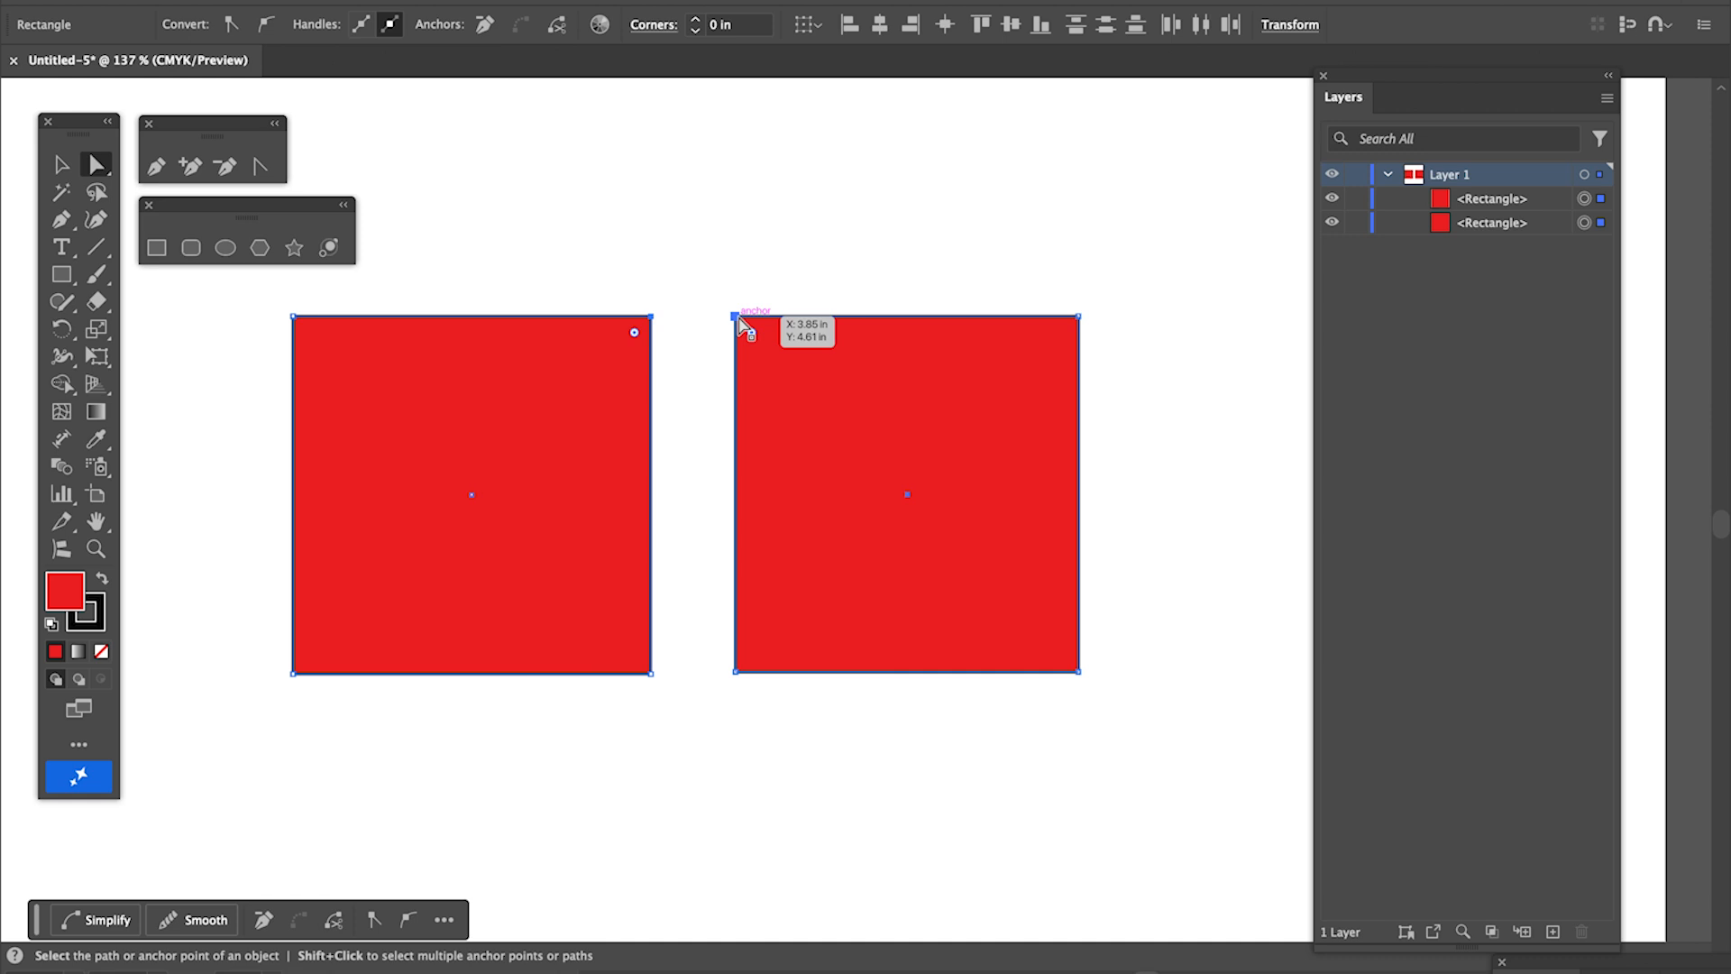
pyautogui.moveTo(738, 316); pyautogui.dragTo(735, 496)
pyautogui.click(768, 239)
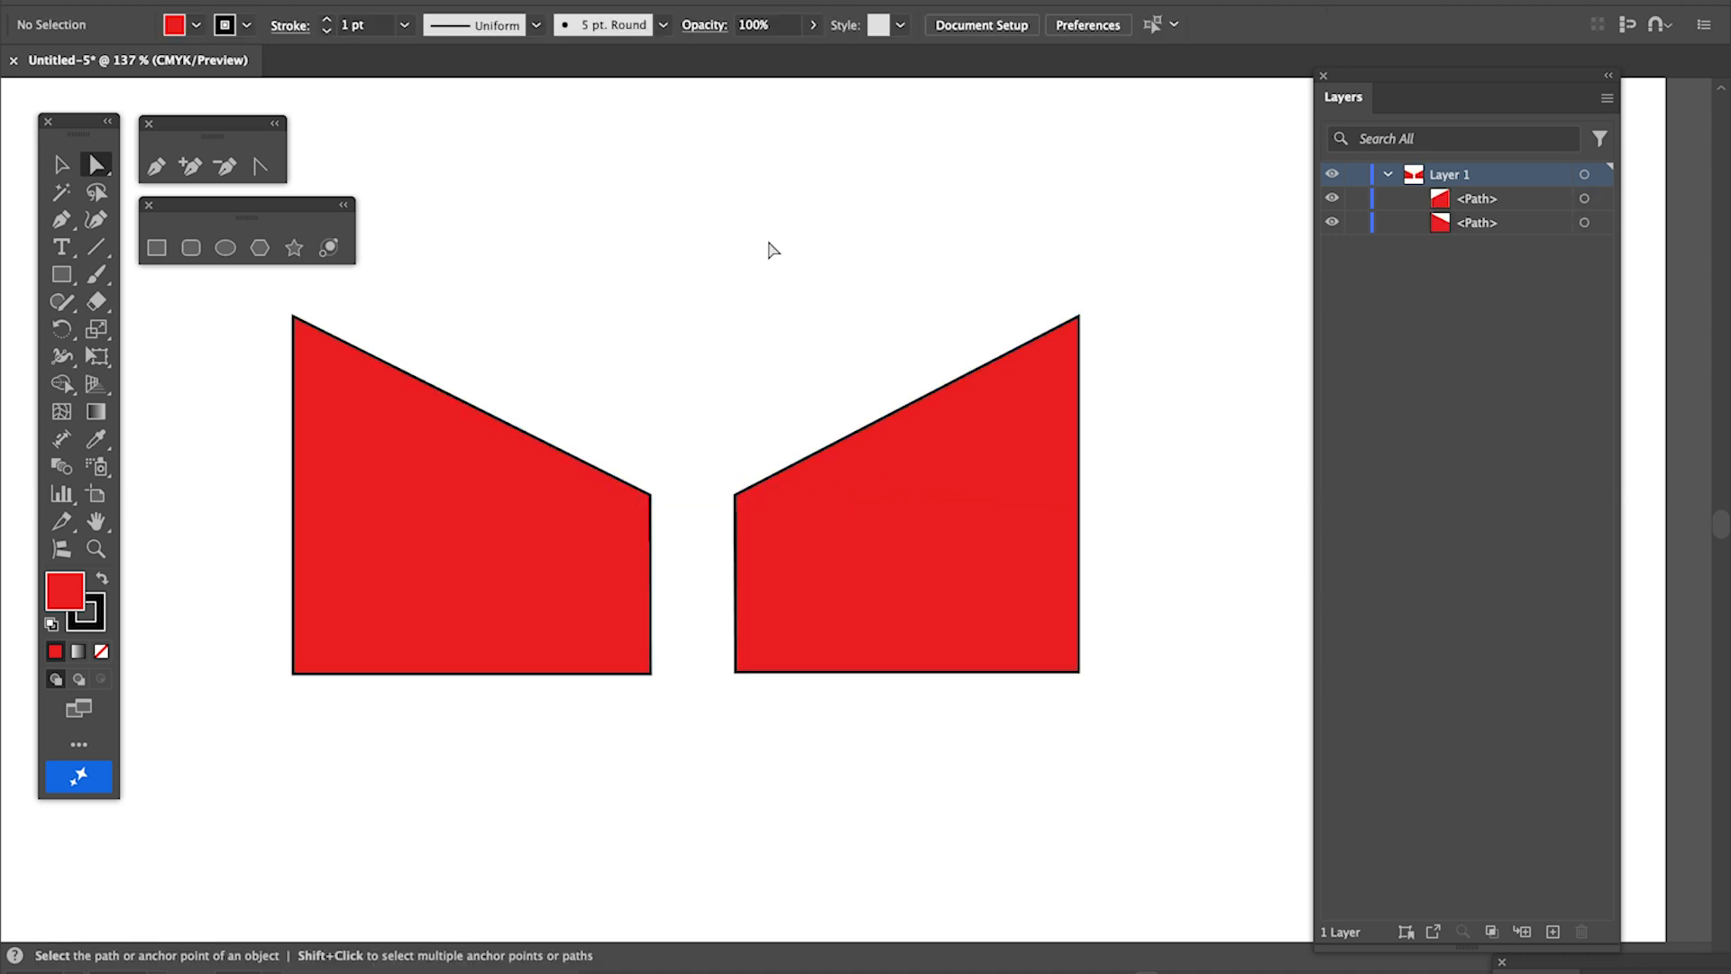